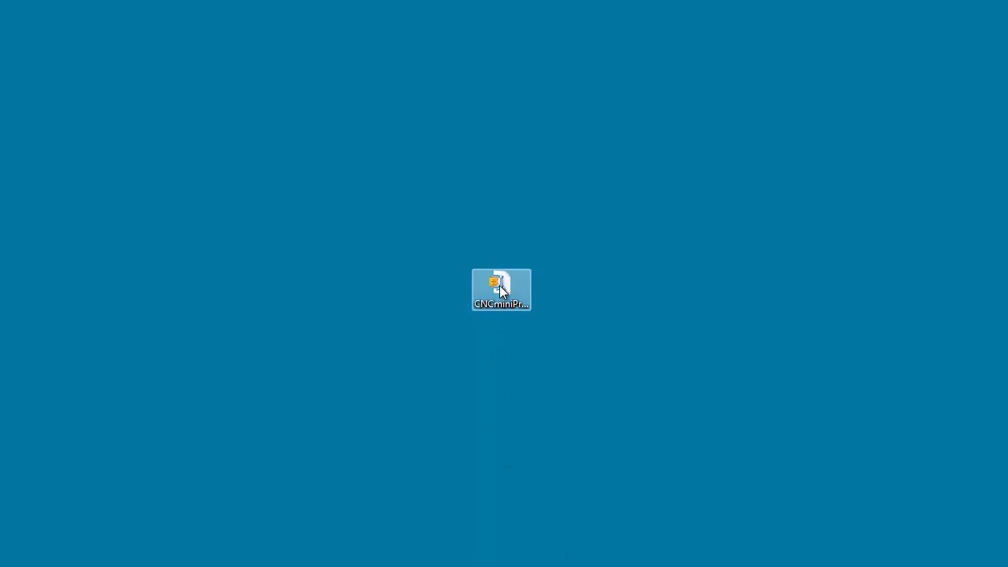
- Open the downloaded CNCminiPr... archive on the desktop
double_click(501, 288)
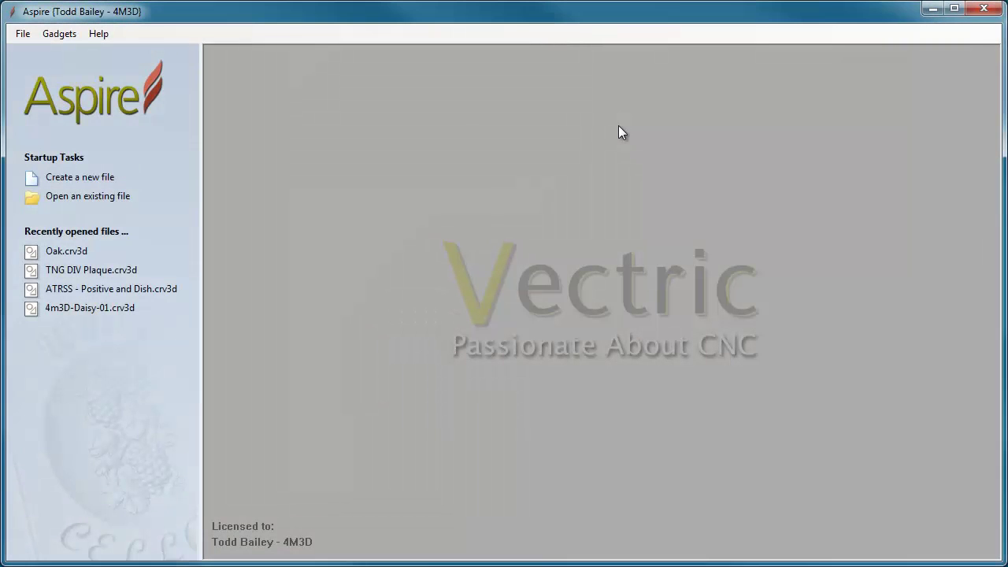
- Create a new file with the modeling resolution set to Very High (7 x Slower)
left_click(80, 177)
double_click(124, 99)
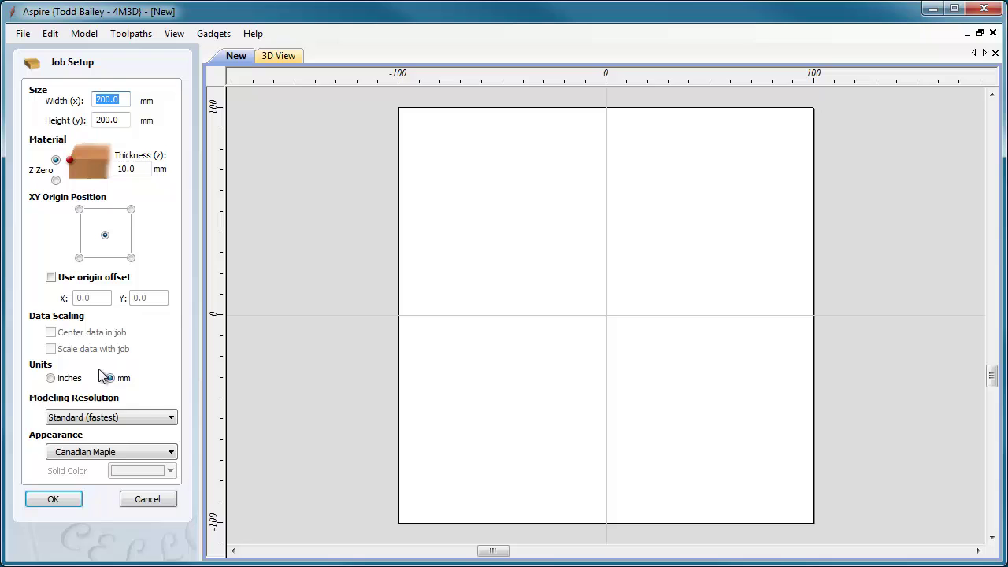
left_click(167, 418)
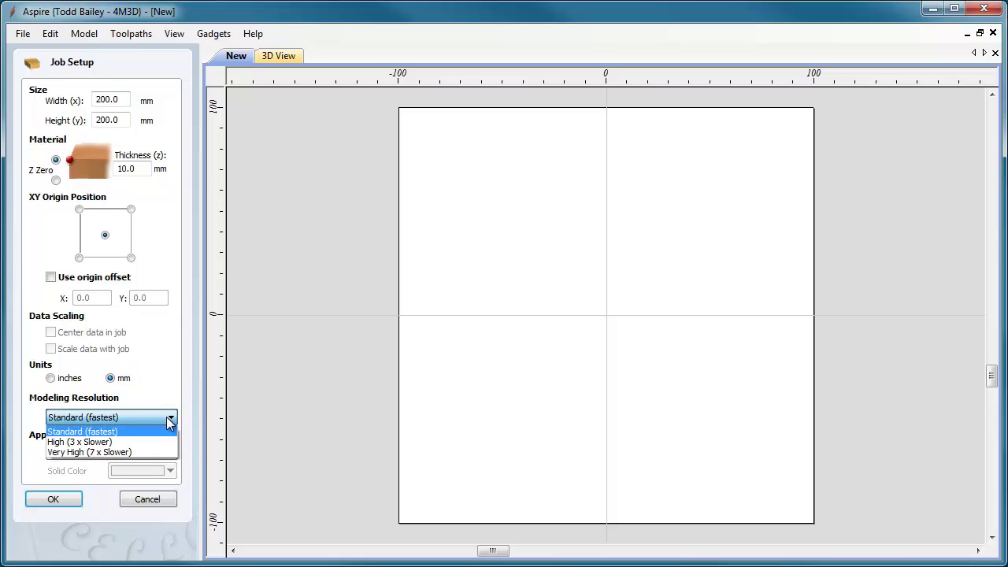
left_click(141, 451)
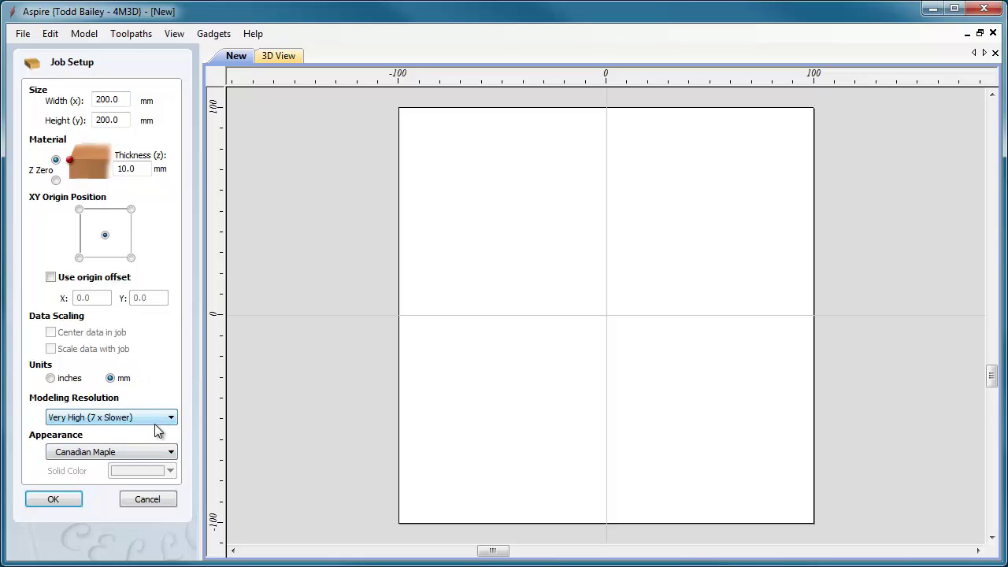
left_click(74, 505)
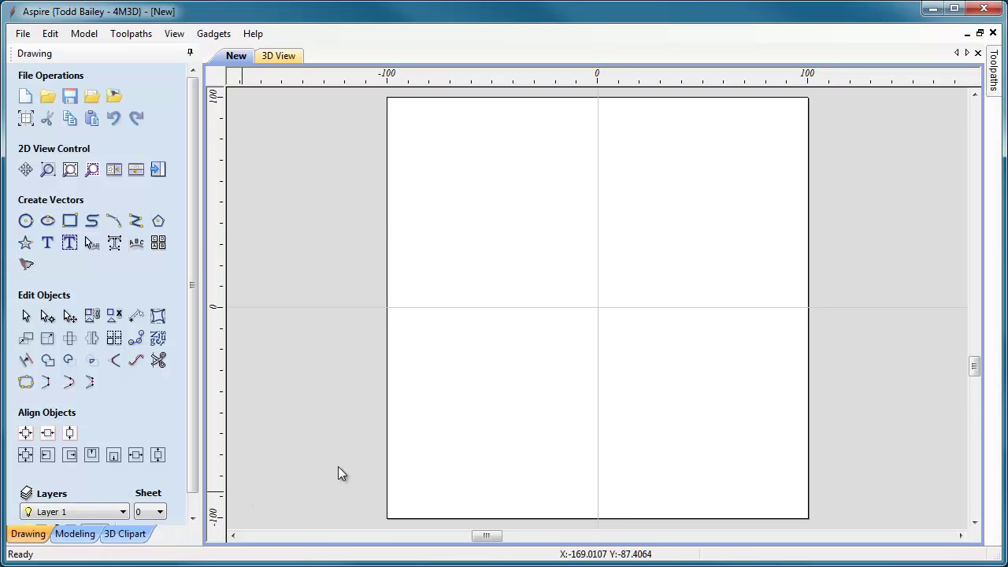
- Import the 3D component Heart.3dClip from the Free Model - Heart and Ribbon folder and inspect it in 3D
left_click(24, 33)
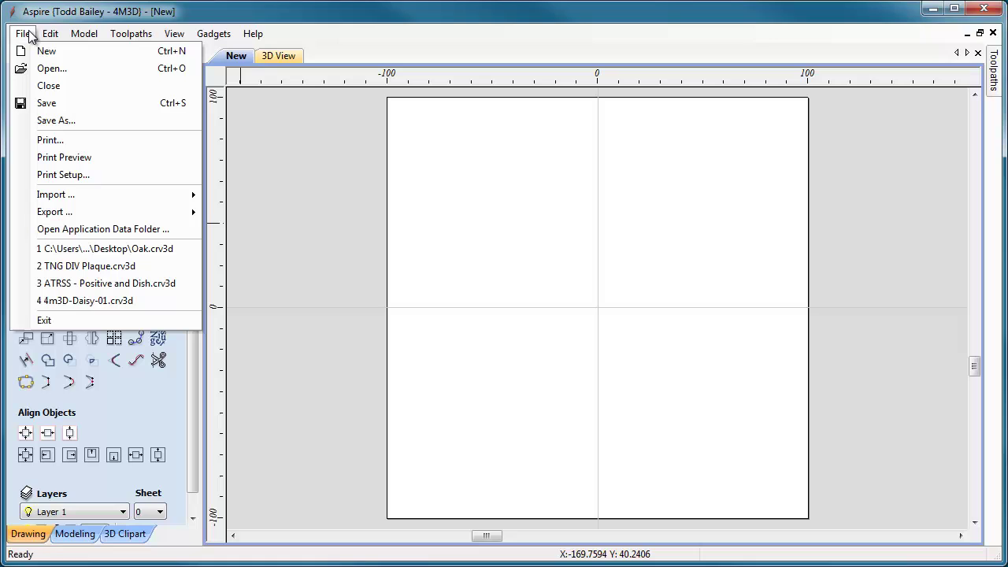
mouse_move(143, 201)
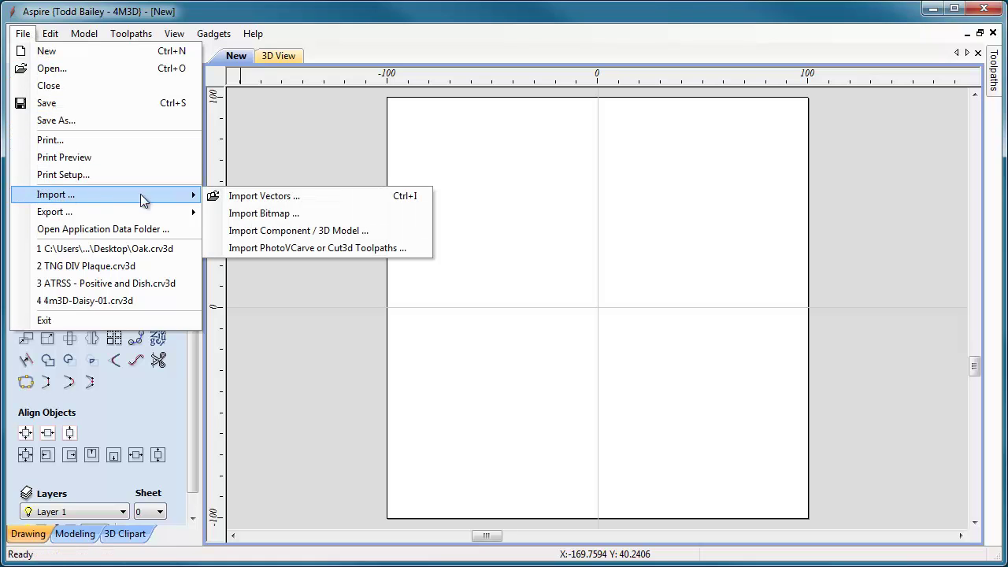
left_click(260, 230)
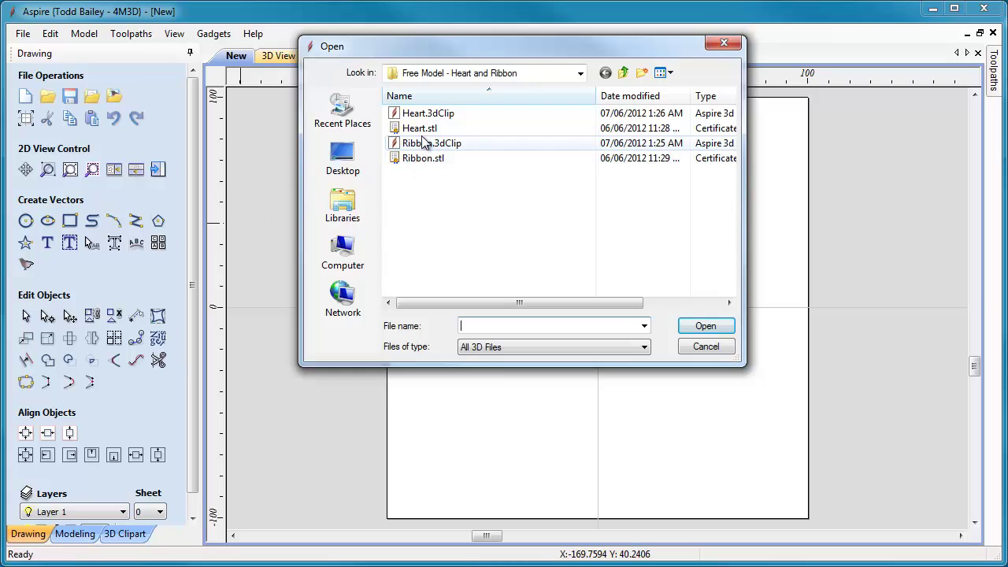
left_click(426, 115)
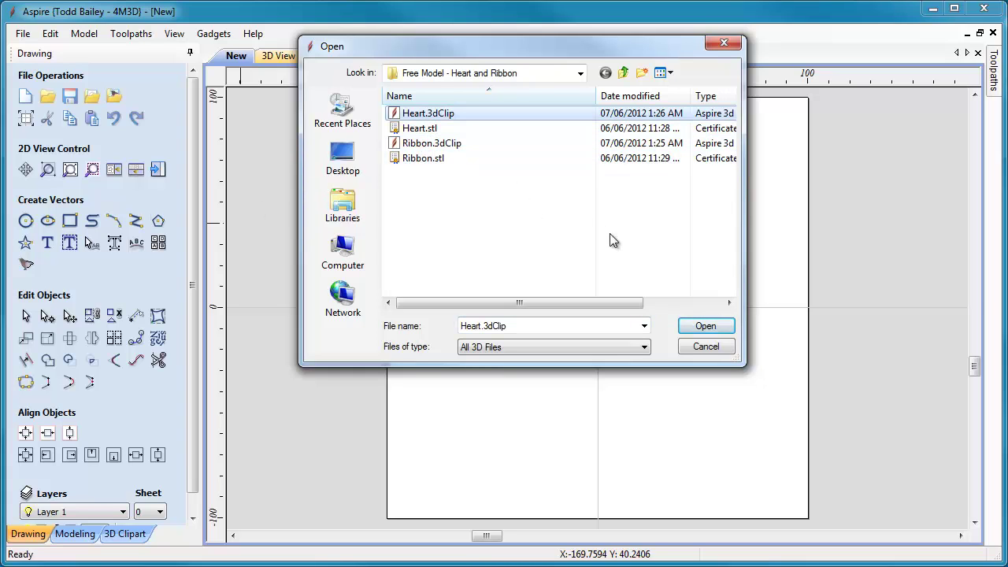
left_click(703, 326)
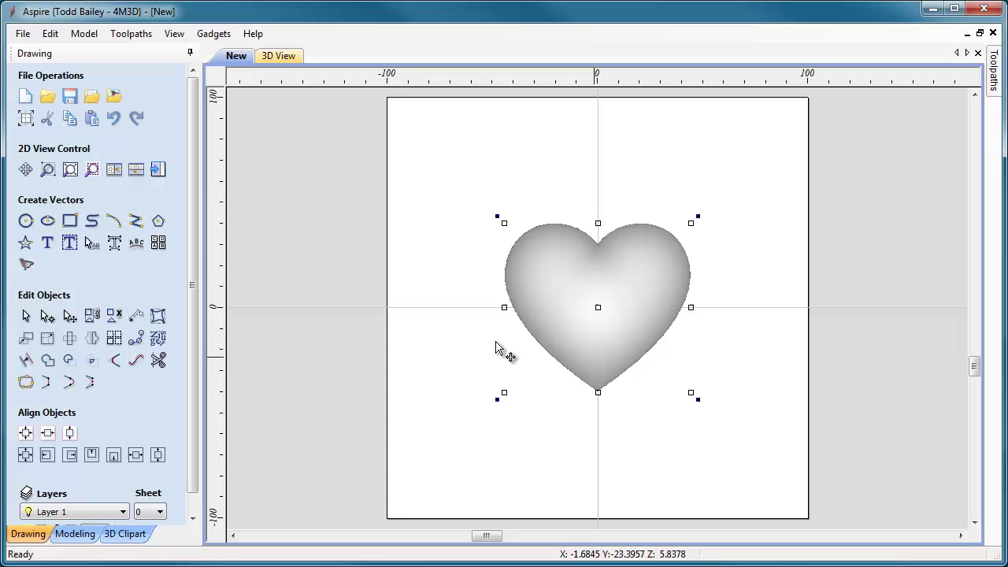
left_click(279, 55)
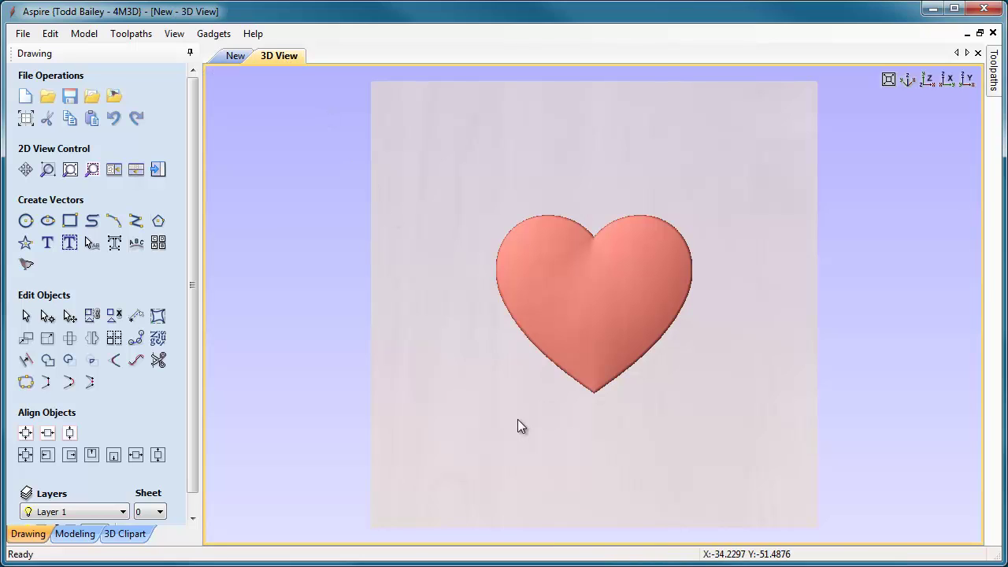
left_click_drag(517, 425, 607, 377)
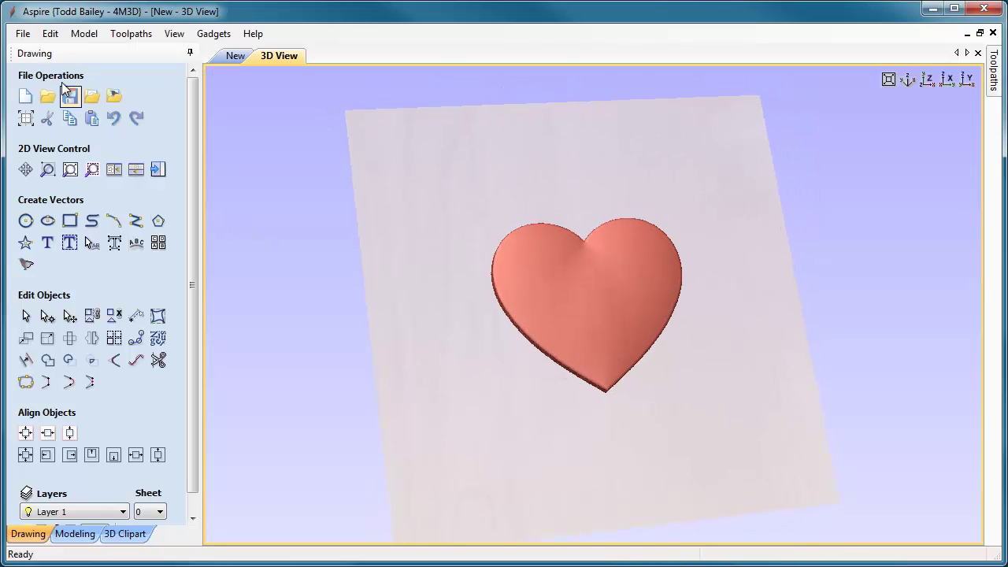
- Import the 3D component Ribbon.3dClip into the same job as the heart
left_click(23, 34)
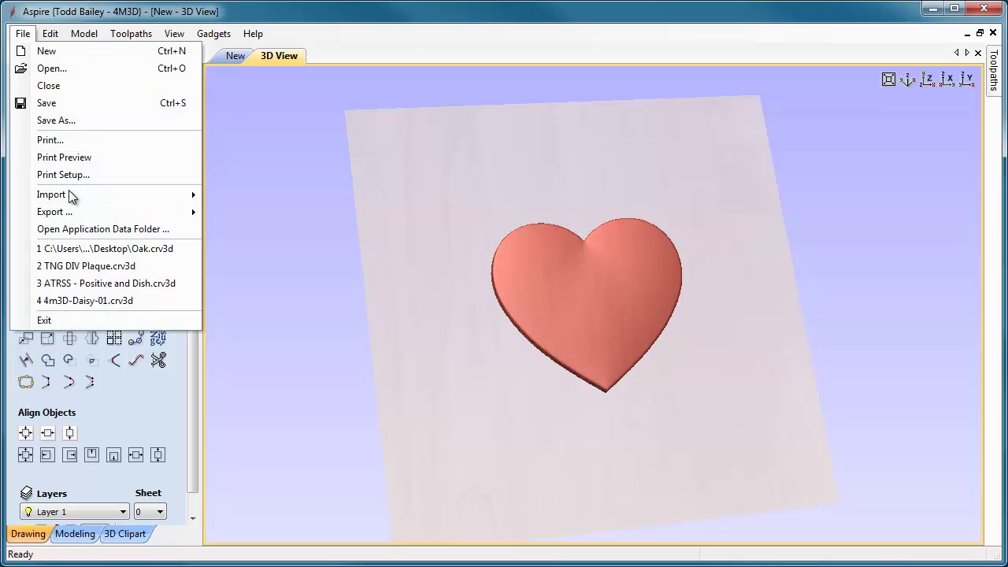
mouse_move(70, 196)
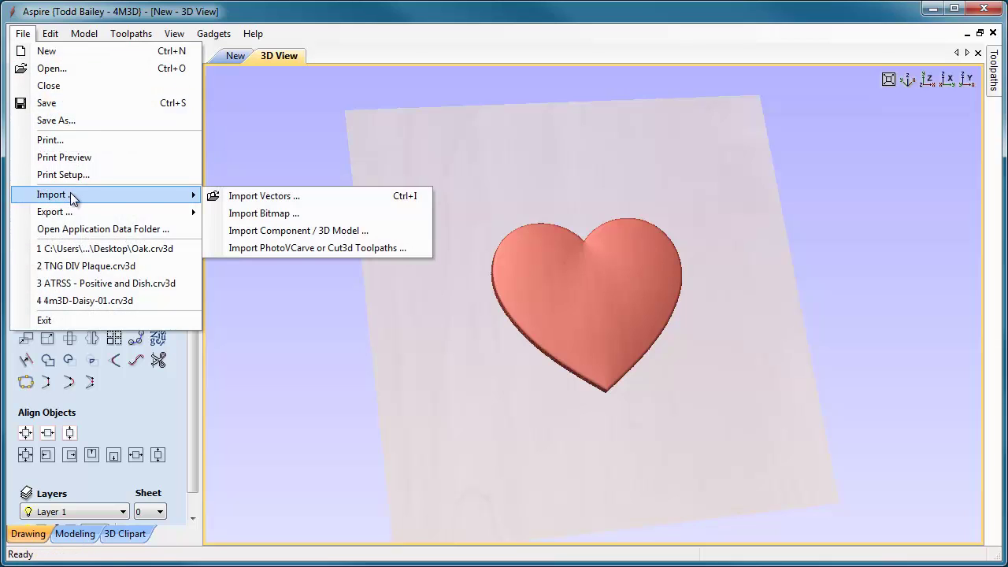
left_click(275, 230)
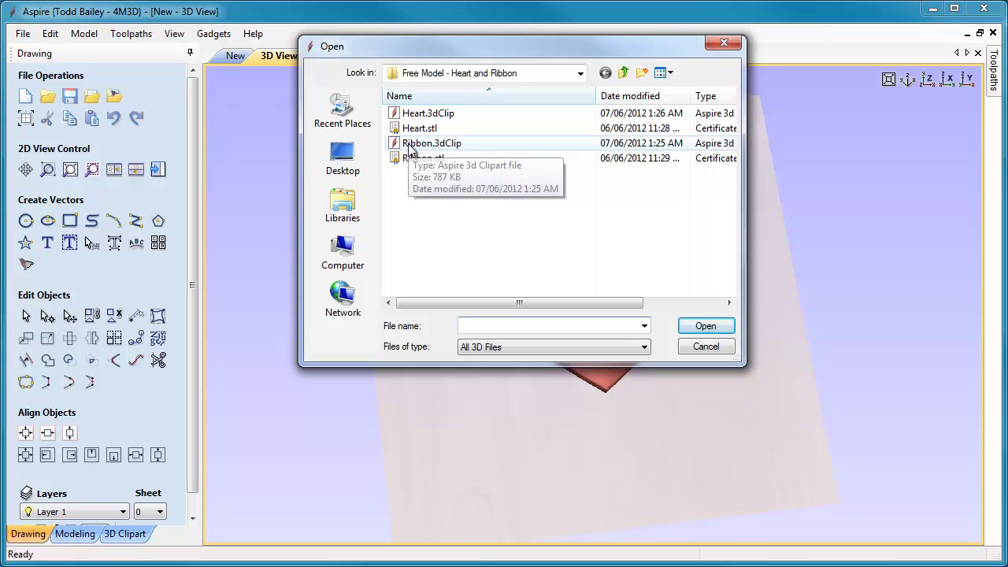
left_click(417, 144)
left_click(708, 325)
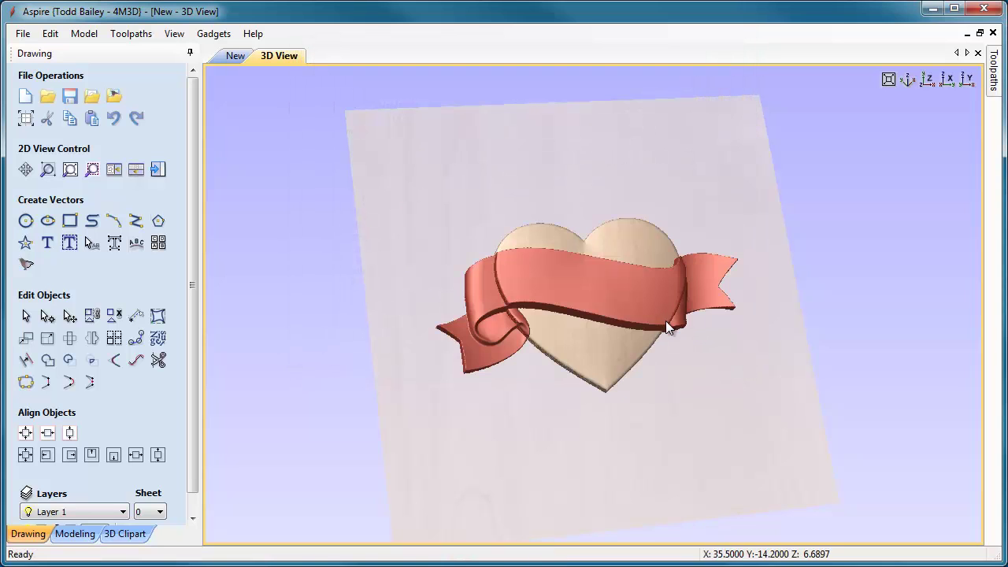
left_click_drag(575, 342, 541, 374)
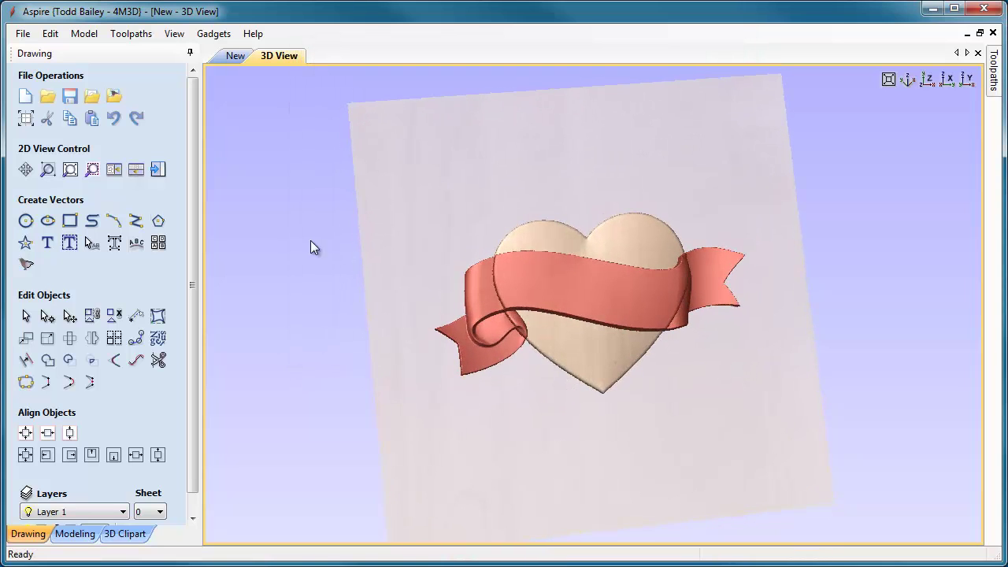
- Set the combine mode of the Ribbon component to Merge
left_click(78, 536)
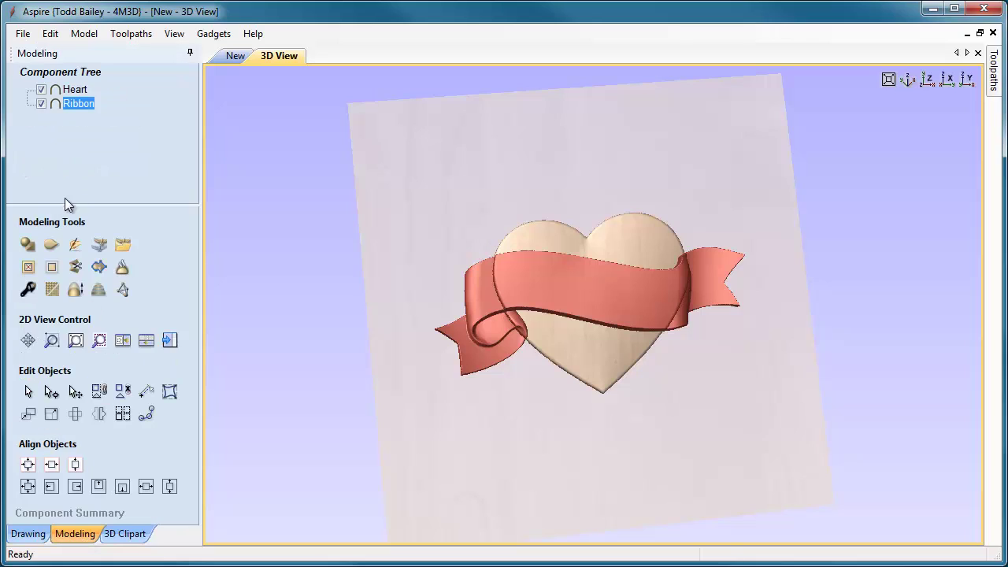
right_click(70, 103)
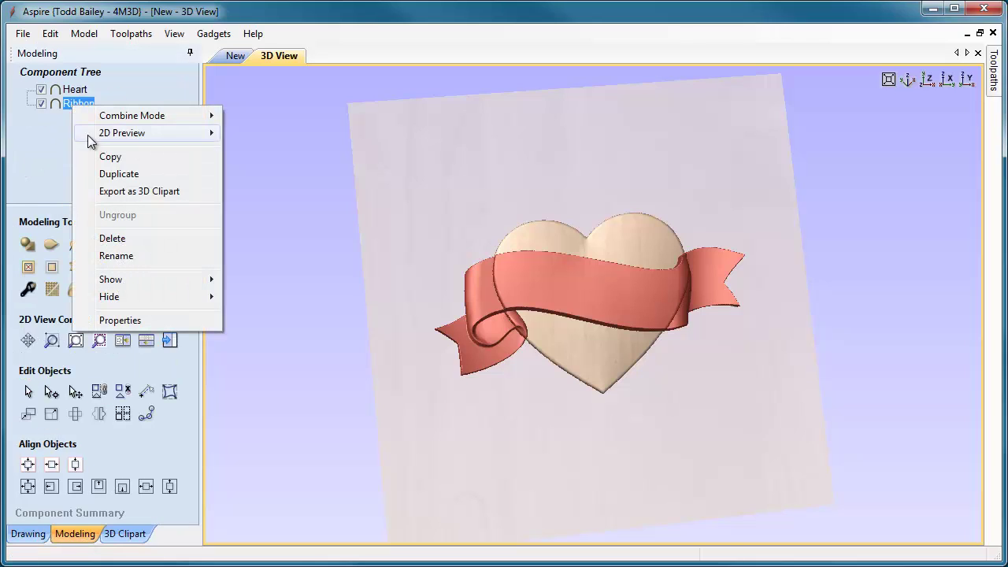
mouse_move(112, 116)
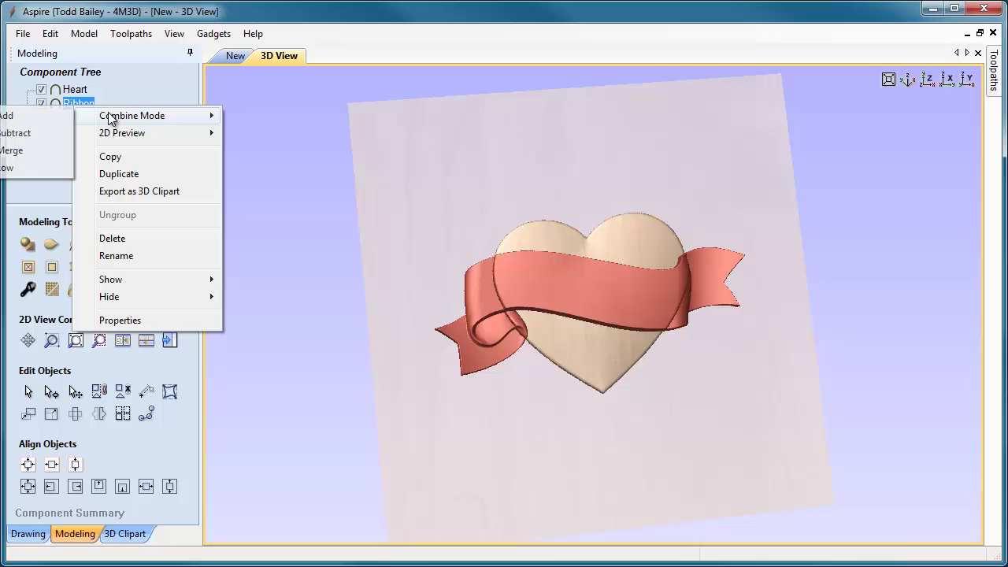
left_click(17, 153)
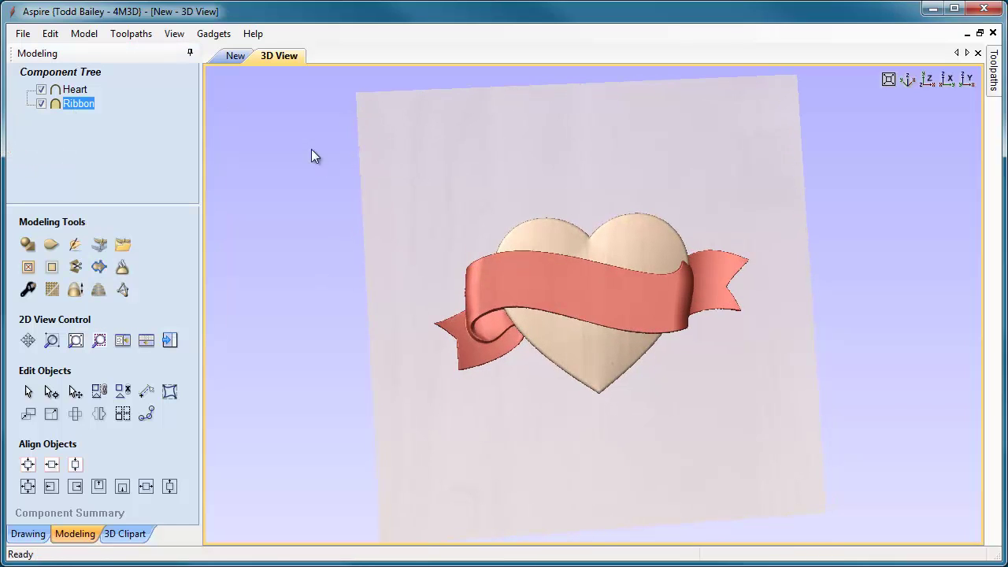
- Move the ribbon down about 10 mm over the heart in 2D and check the result in 3D
left_click(234, 57)
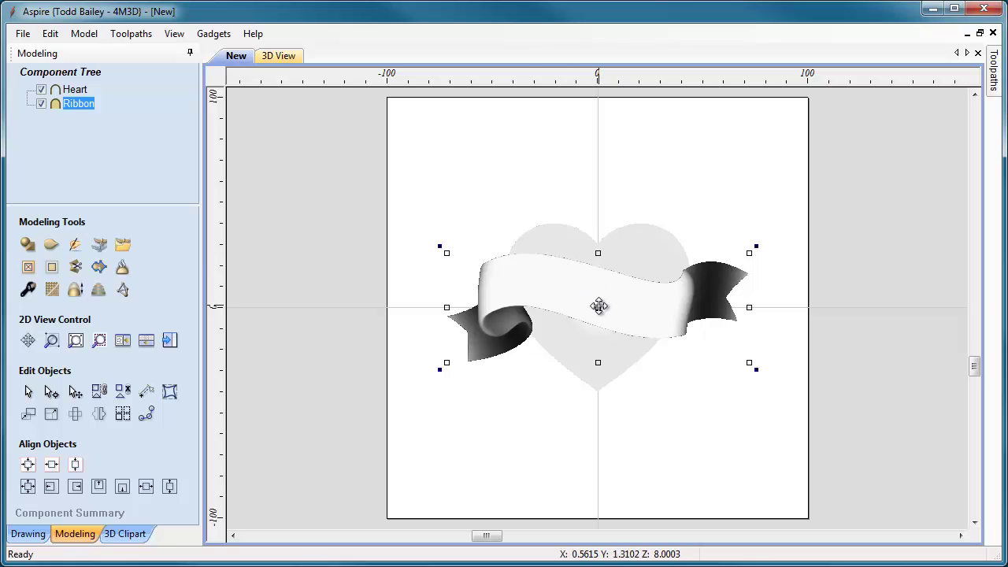
left_click_drag(598, 311, 599, 328)
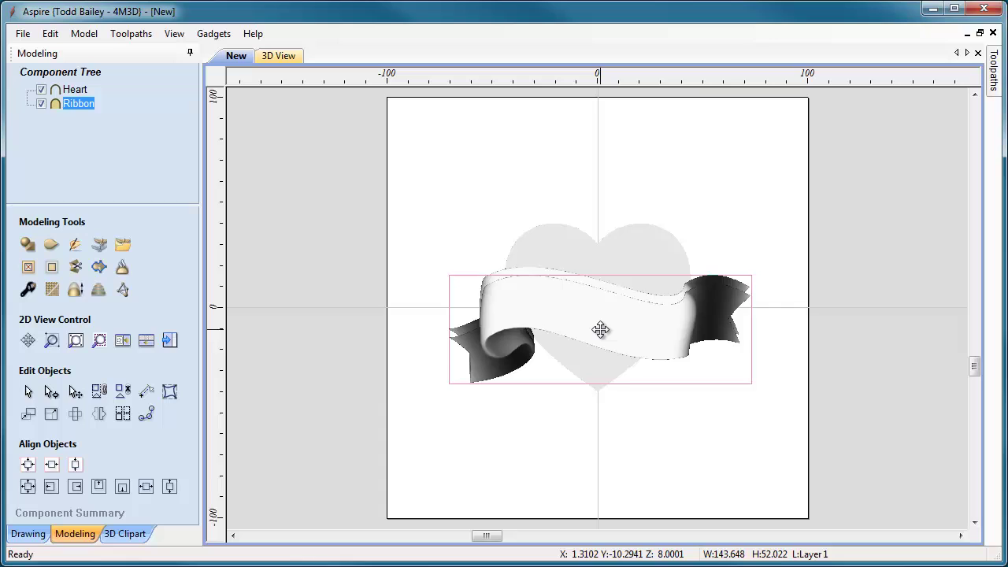
left_click(285, 59)
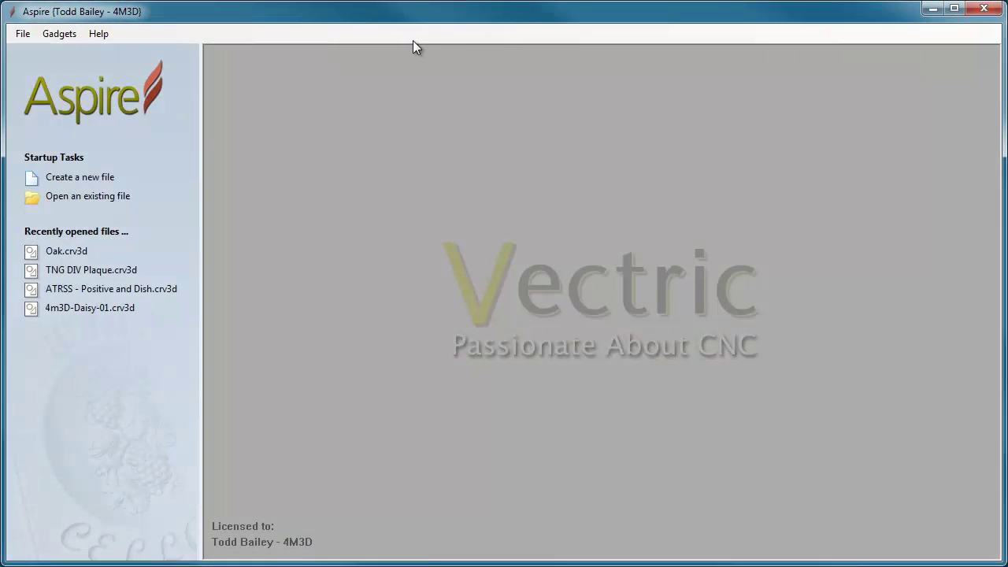
- Start another new file, again choosing Very High (7 x Slower) as its modeling resolution
left_click(103, 177)
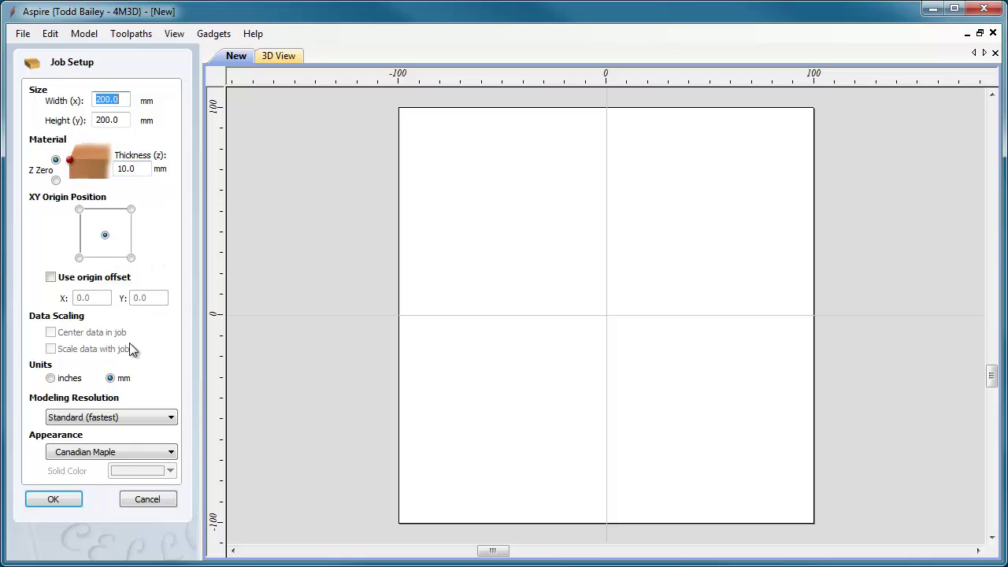
left_click(143, 419)
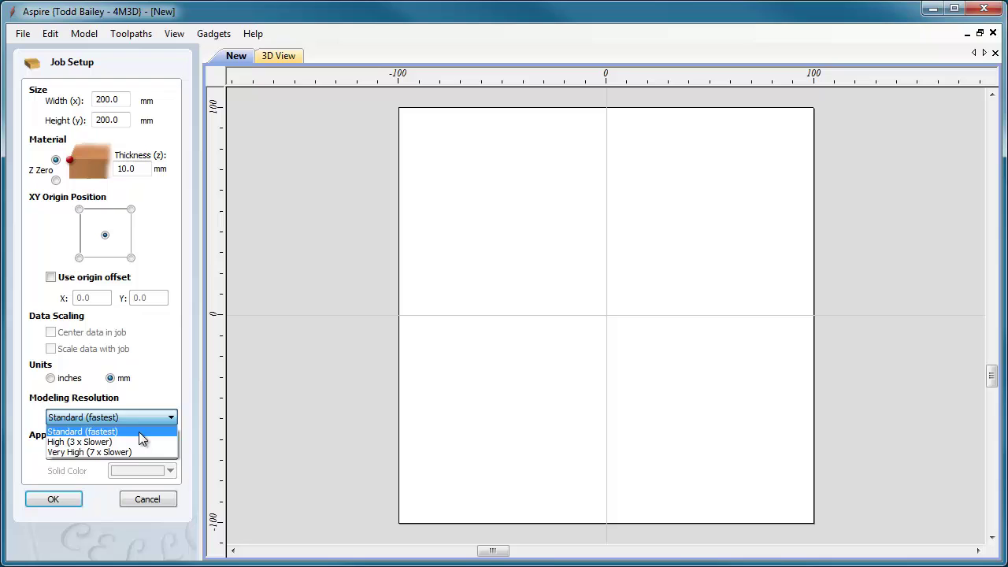
left_click(131, 452)
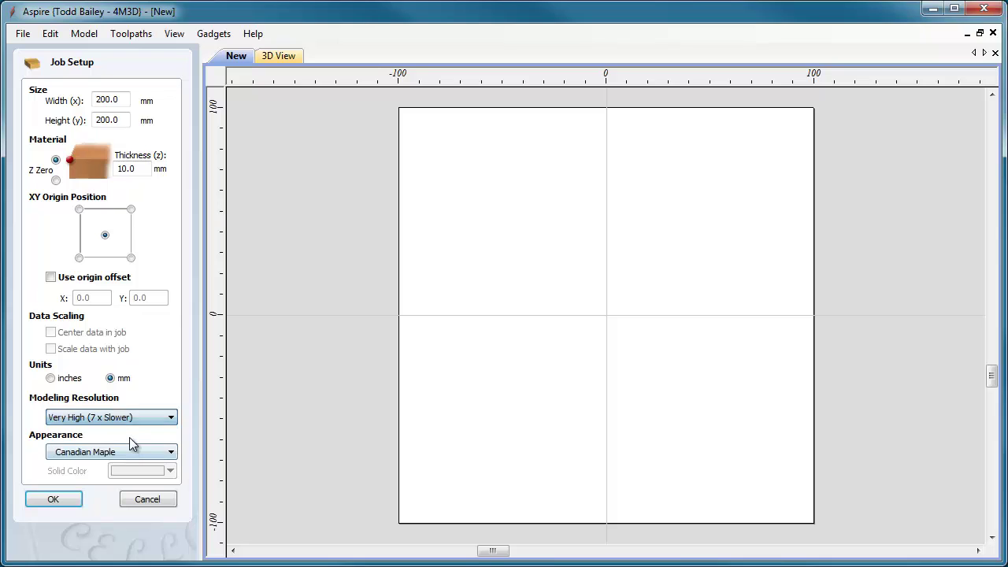
left_click(54, 498)
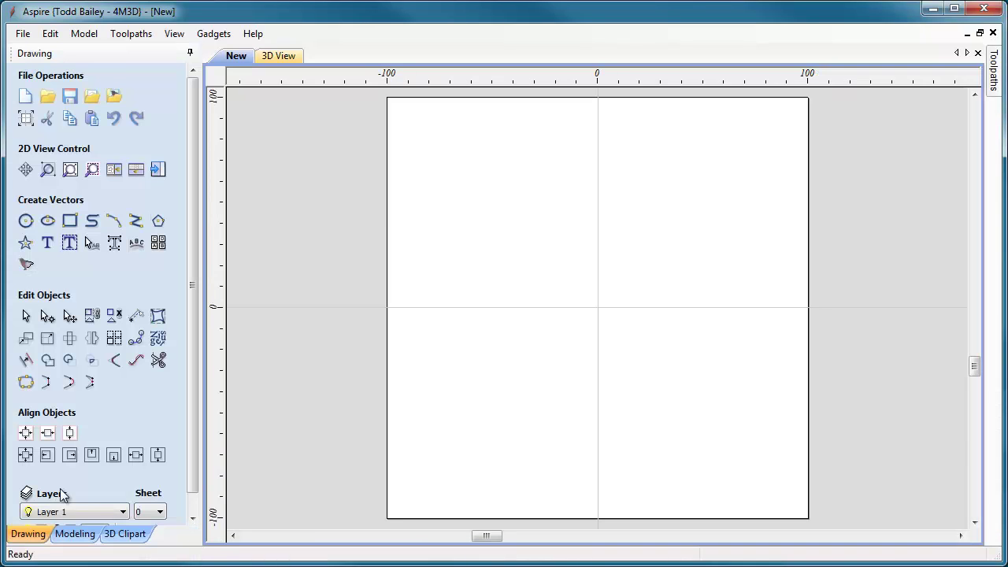
- Import Ribbon.3dClip into the empty job and move it straight down about 45 mm into the lower half of the material
left_click(23, 34)
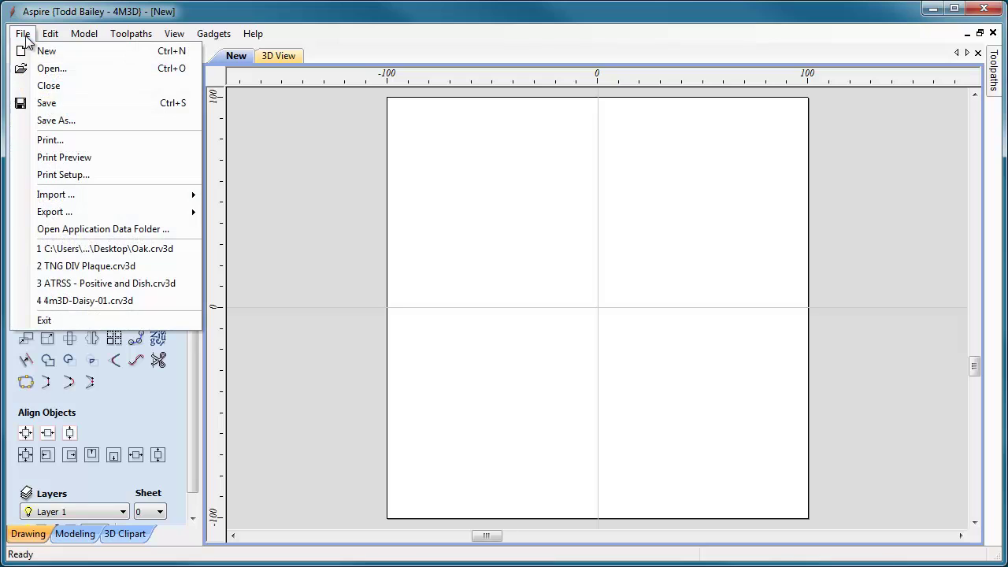
mouse_move(83, 200)
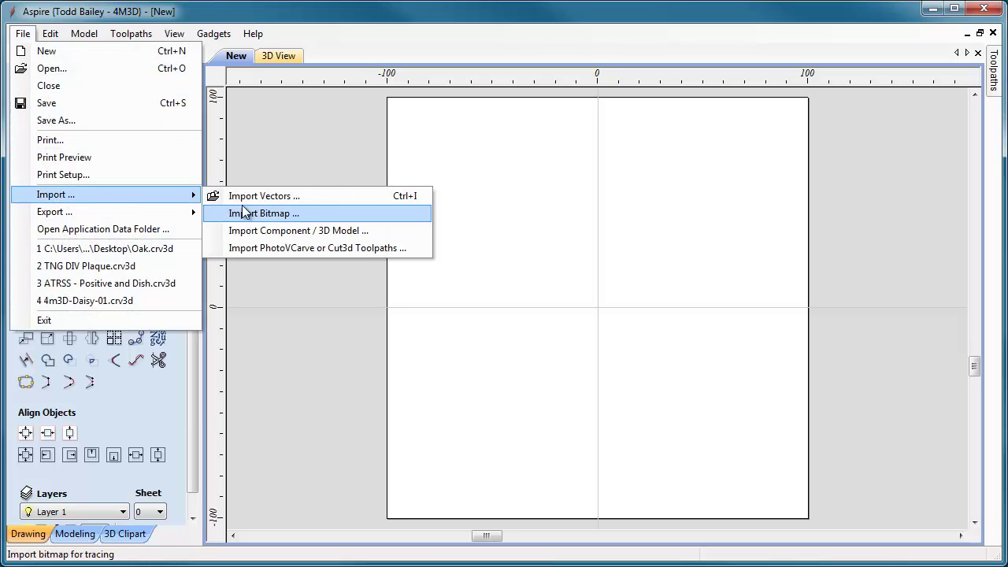
left_click(251, 234)
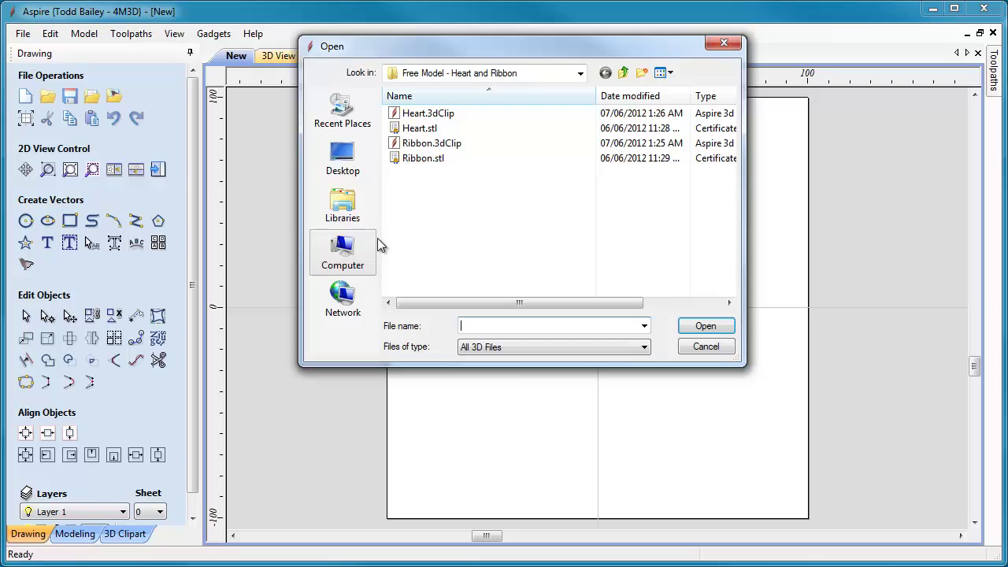
left_click(431, 143)
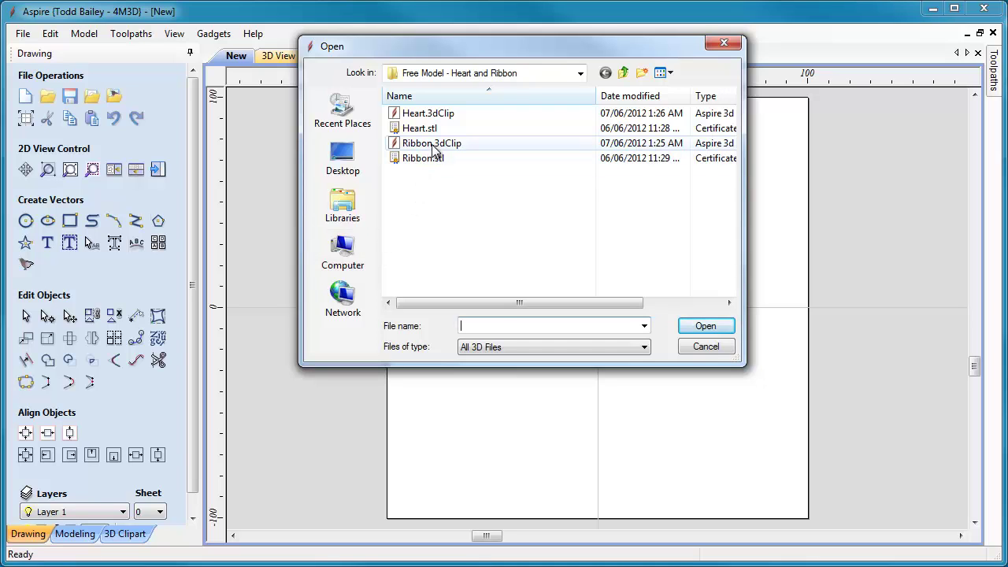
left_click(704, 327)
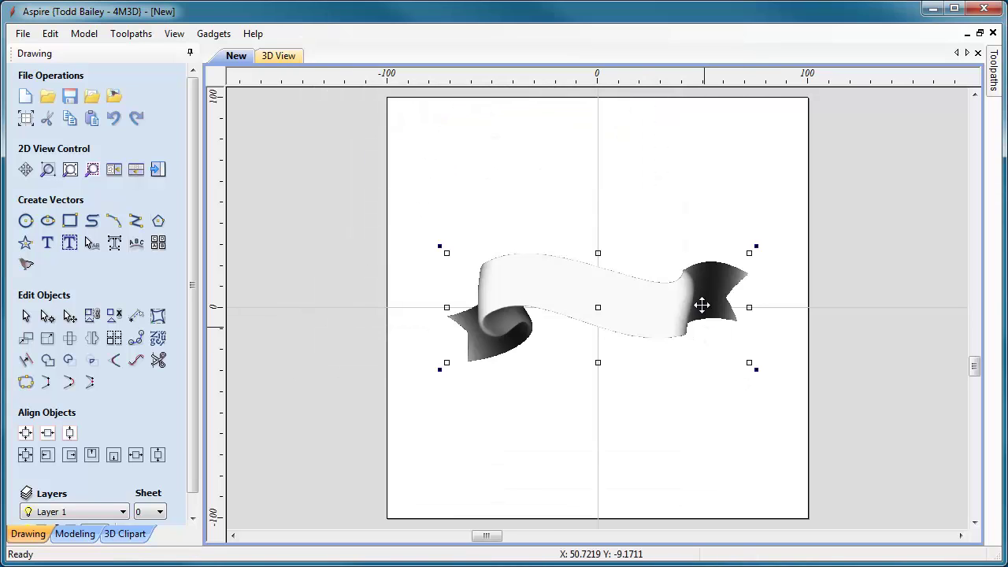
left_click_drag(636, 315, 637, 415)
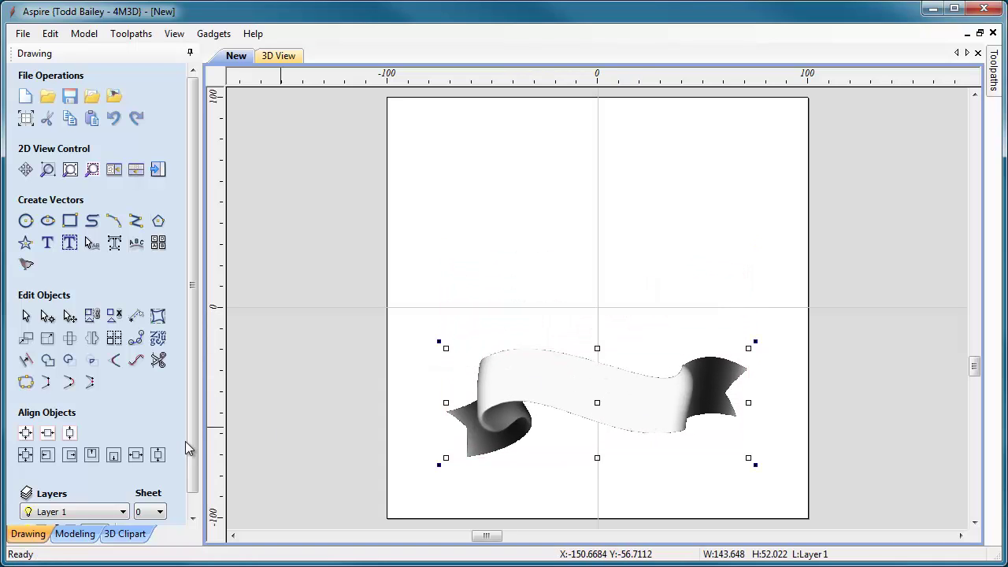
- Flip the ribbon component horizontally in place, without creating a mirrored copy
left_click(74, 534)
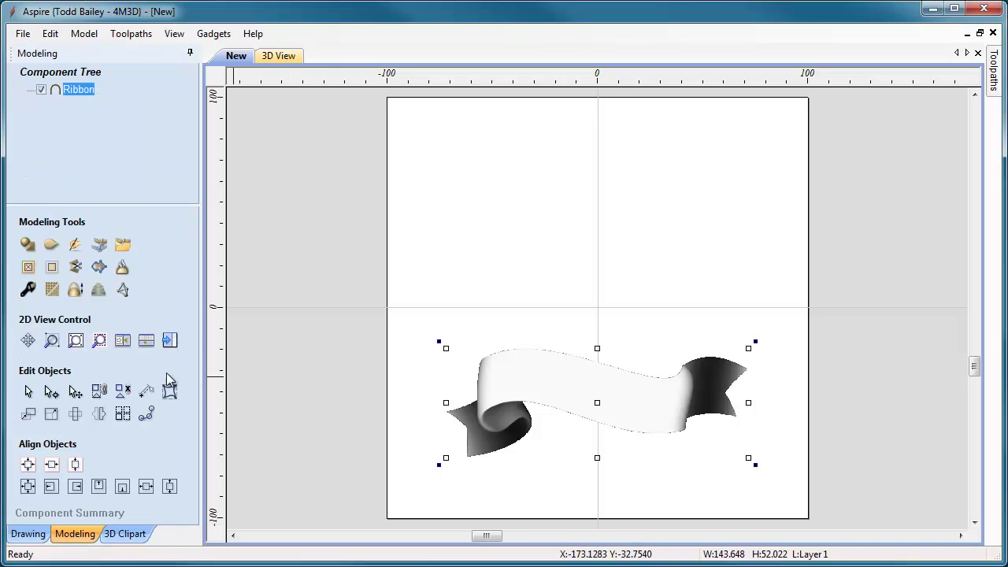
left_click(98, 414)
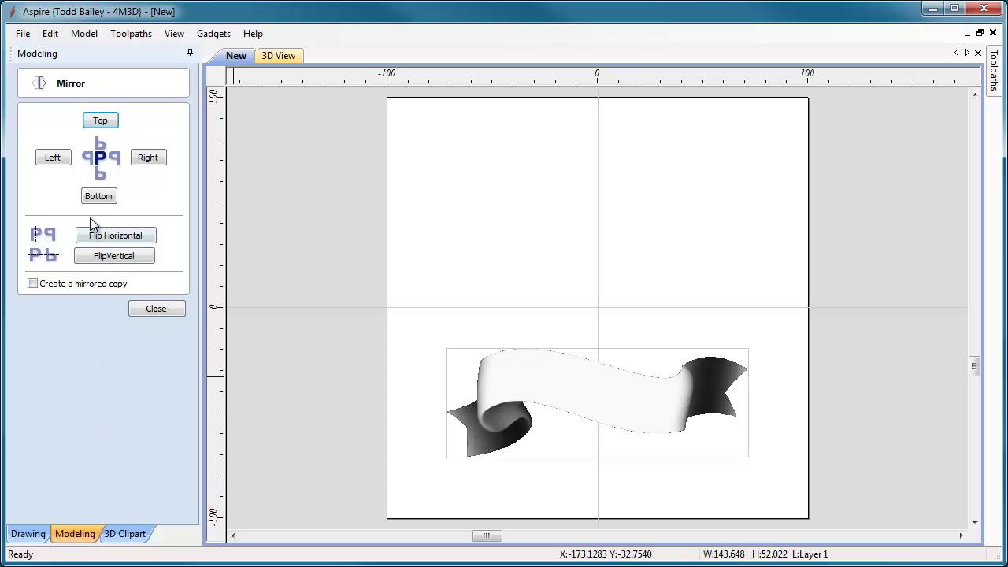
left_click(95, 238)
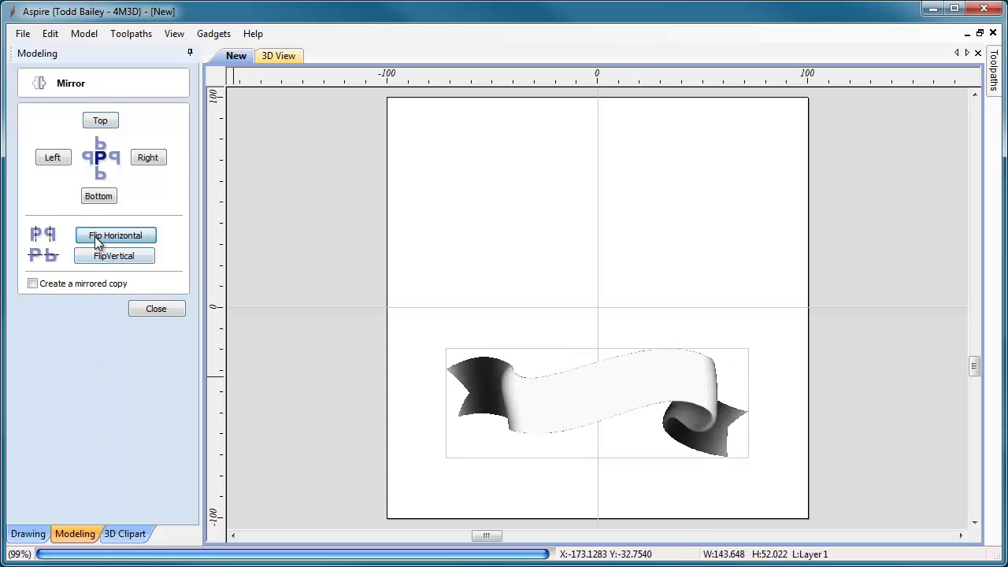
left_click(160, 311)
- Rotate the ribbon slightly counterclockwise and stretch both its ends outward to a width of about 165 mm
left_click(583, 412)
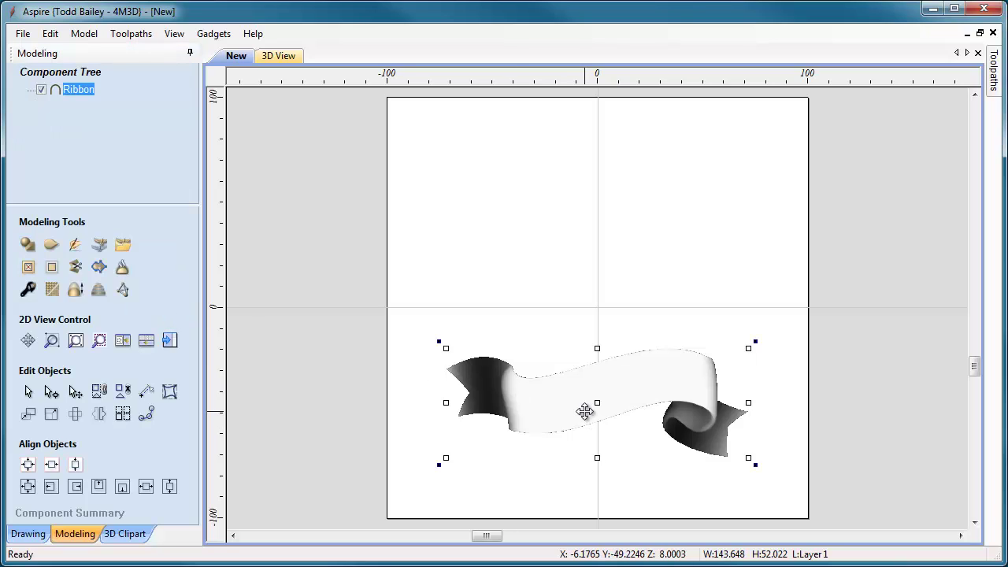
left_click_drag(439, 342, 439, 361)
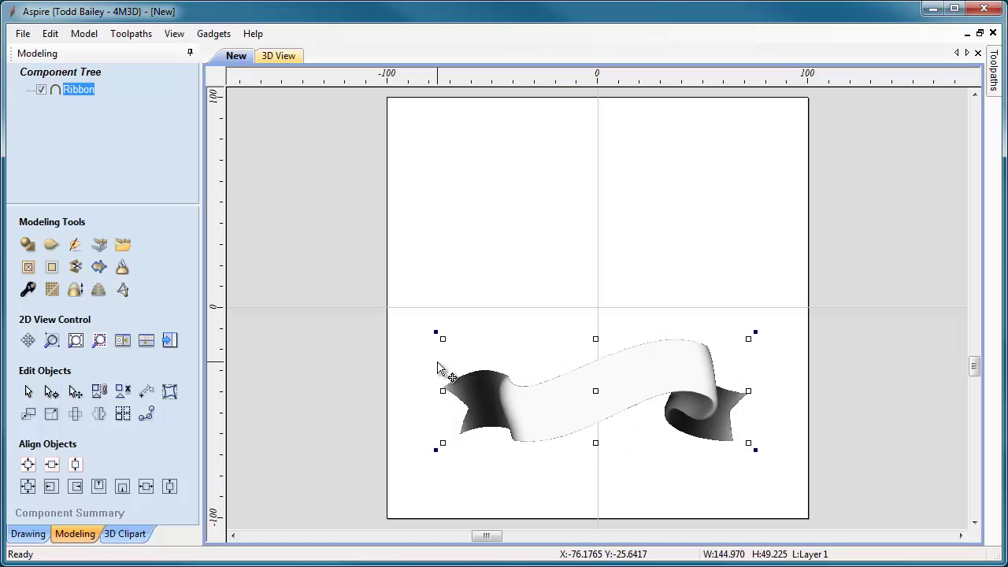
left_click_drag(747, 391, 773, 391)
left_click_drag(443, 390, 426, 390)
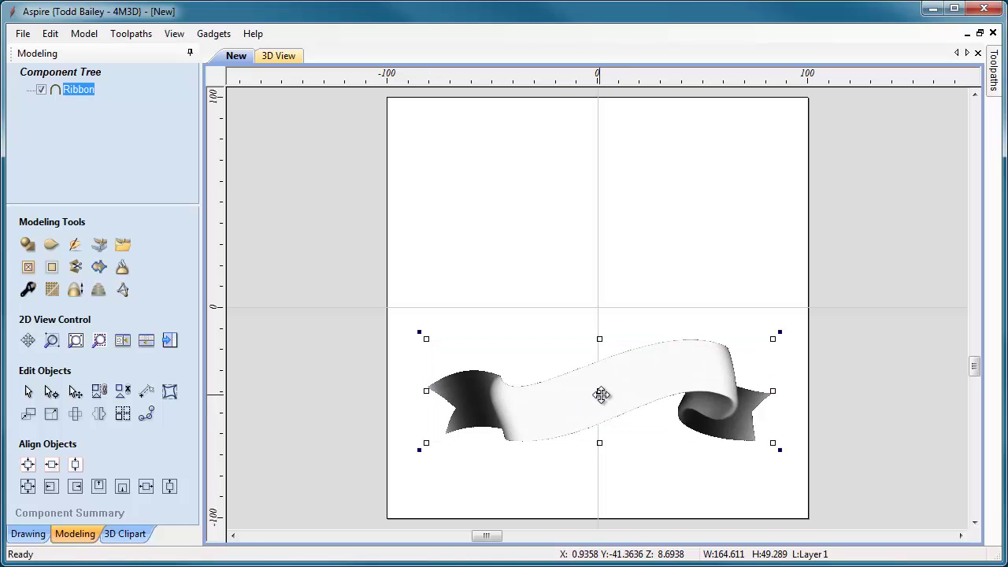
- Import the Heart.3dClip component into the ribbon job
left_click(26, 36)
mouse_move(63, 195)
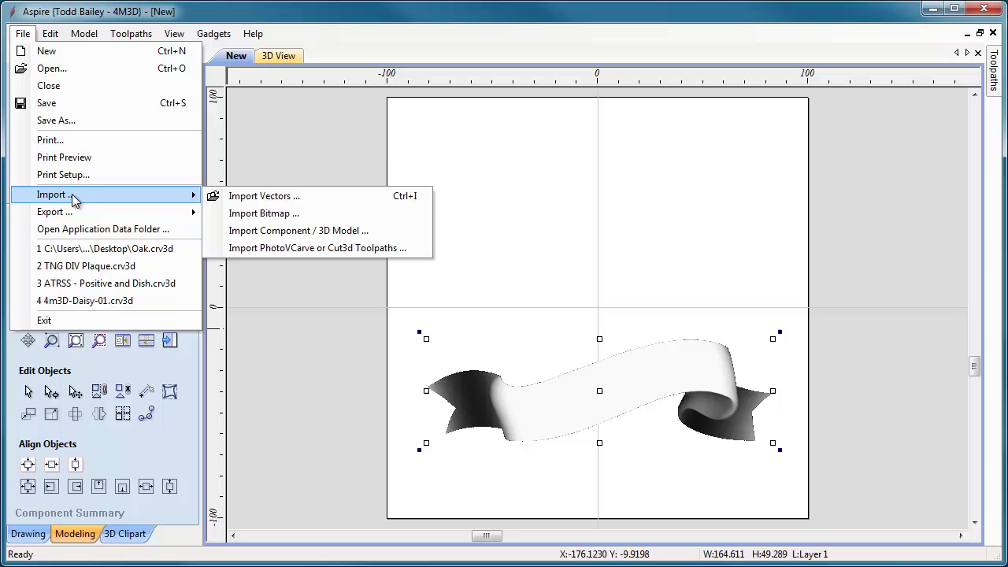
left_click(276, 229)
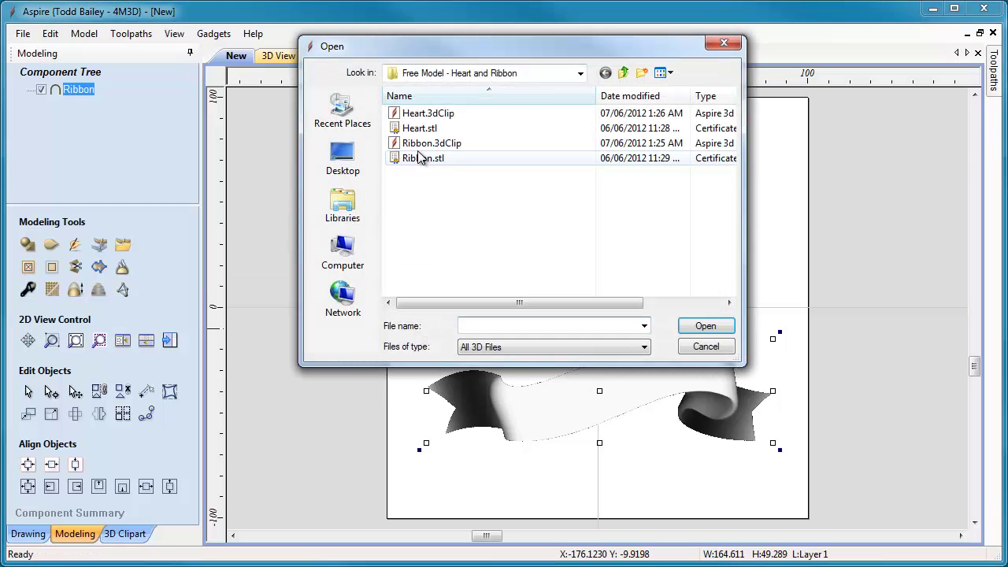
left_click(423, 115)
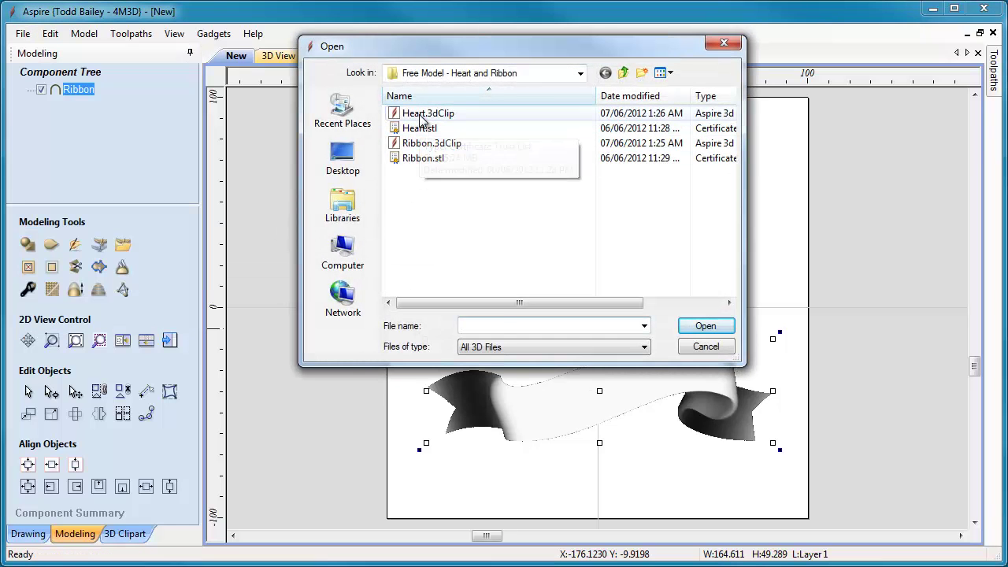
left_click(703, 326)
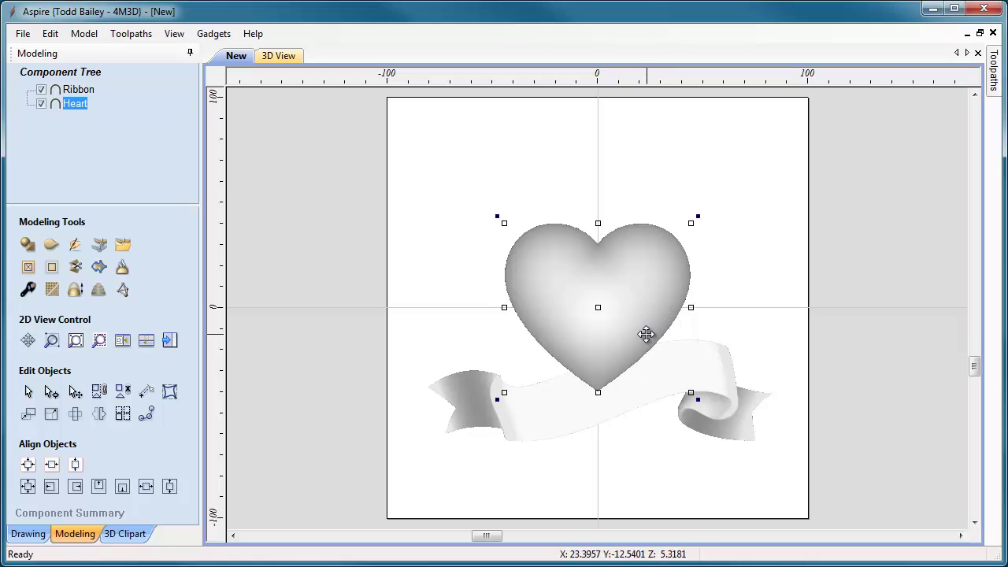
- Set the Heart component's combine mode to Merge and check how it meets the ribbon in 3D
left_click(276, 57)
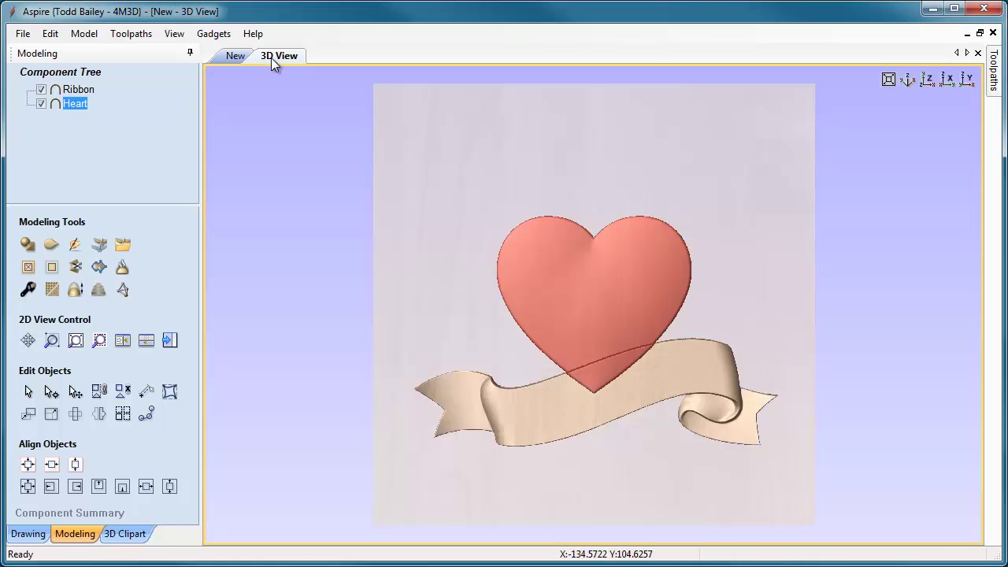
left_click_drag(523, 462, 646, 326)
right_click(72, 104)
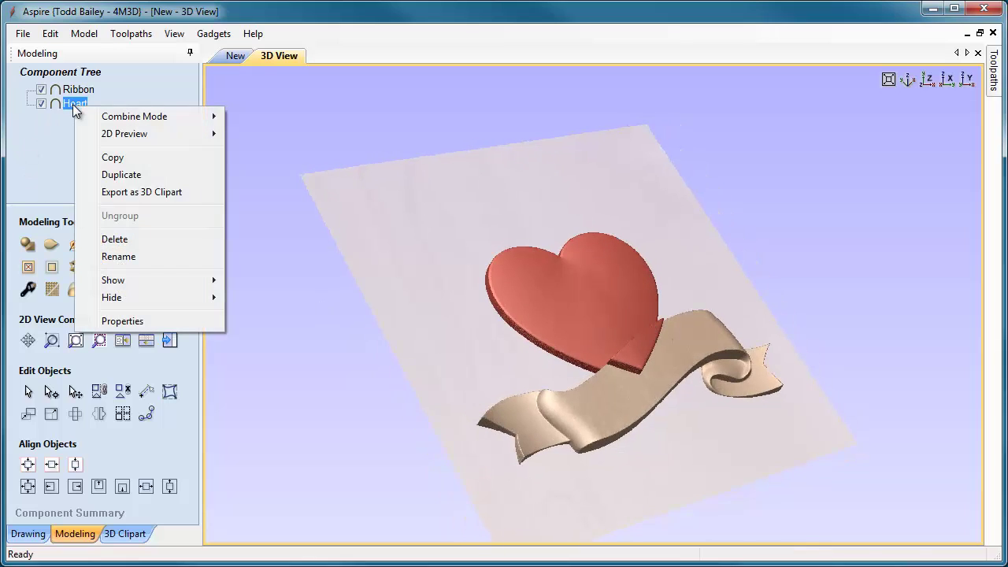
mouse_move(118, 119)
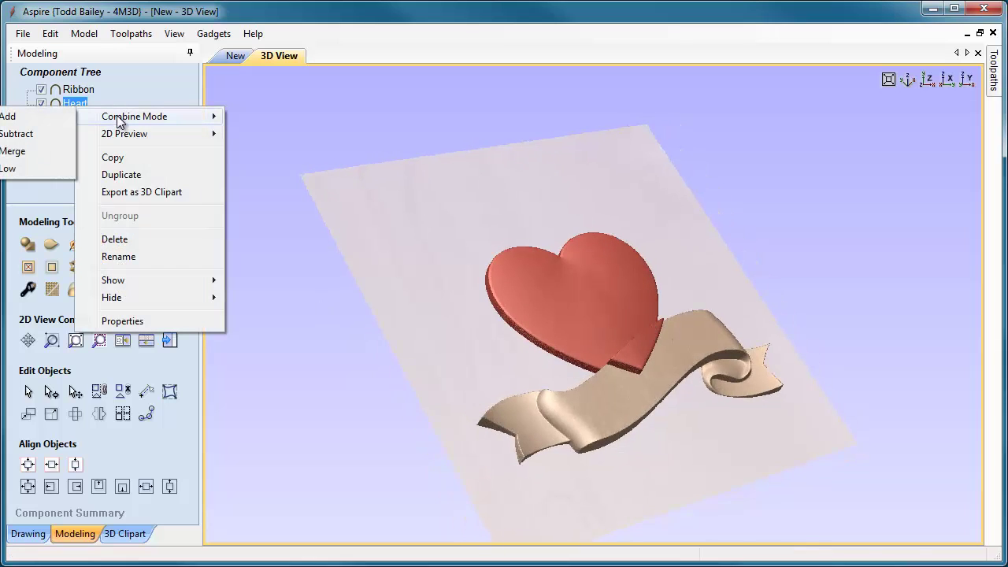
left_click(26, 150)
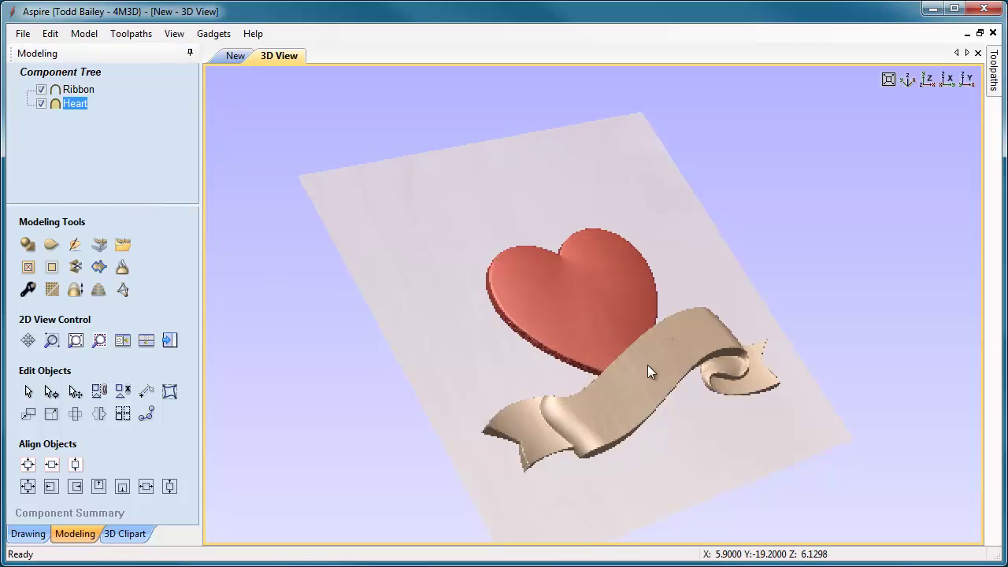
left_click_drag(647, 365, 404, 411)
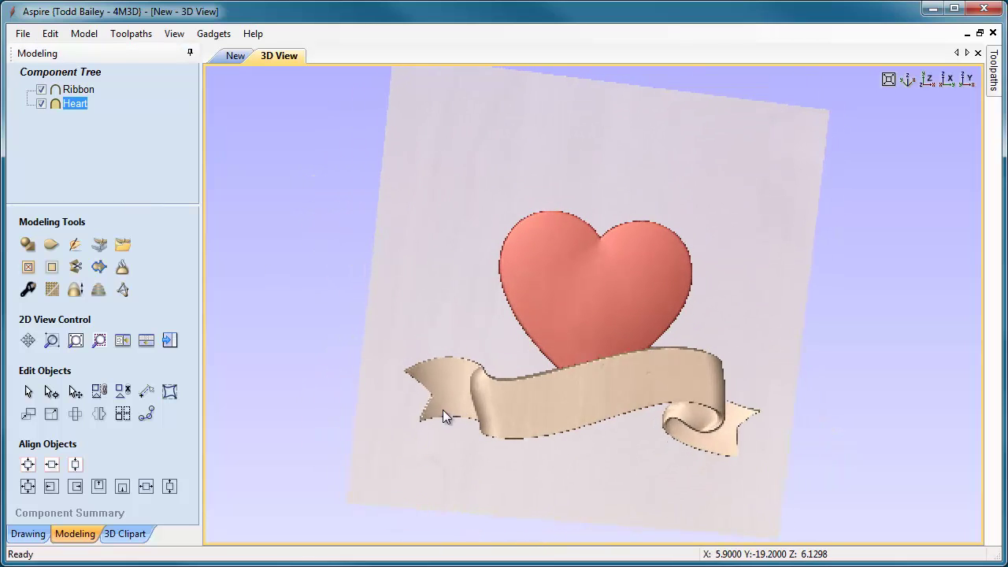
- Move the heart about 33 mm left and 4 mm down in 2D, rotating it slightly counterclockwise above the ribbon
left_click(234, 56)
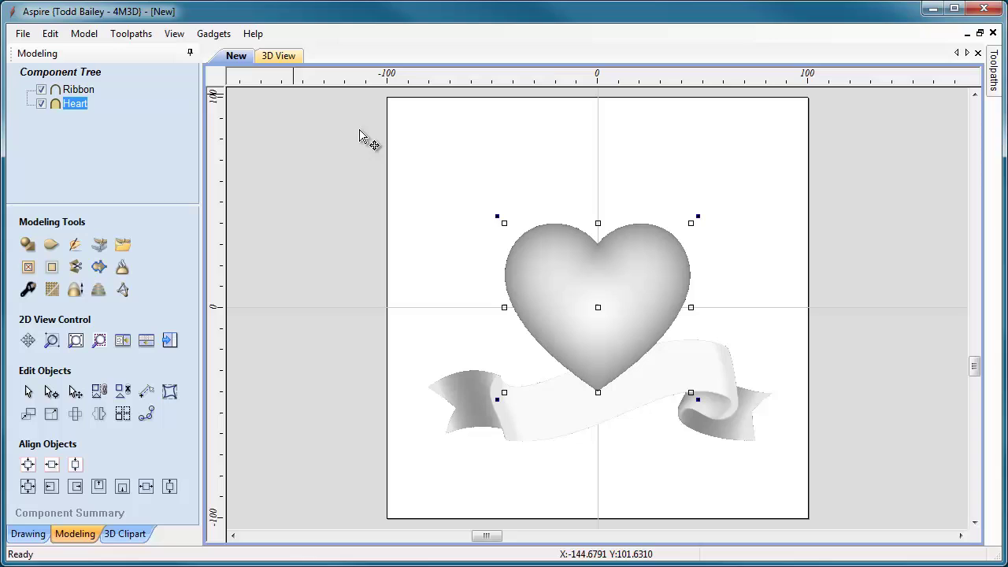
left_click_drag(596, 307, 568, 335)
left_click_drag(647, 227, 631, 211)
left_click_drag(577, 344, 564, 347)
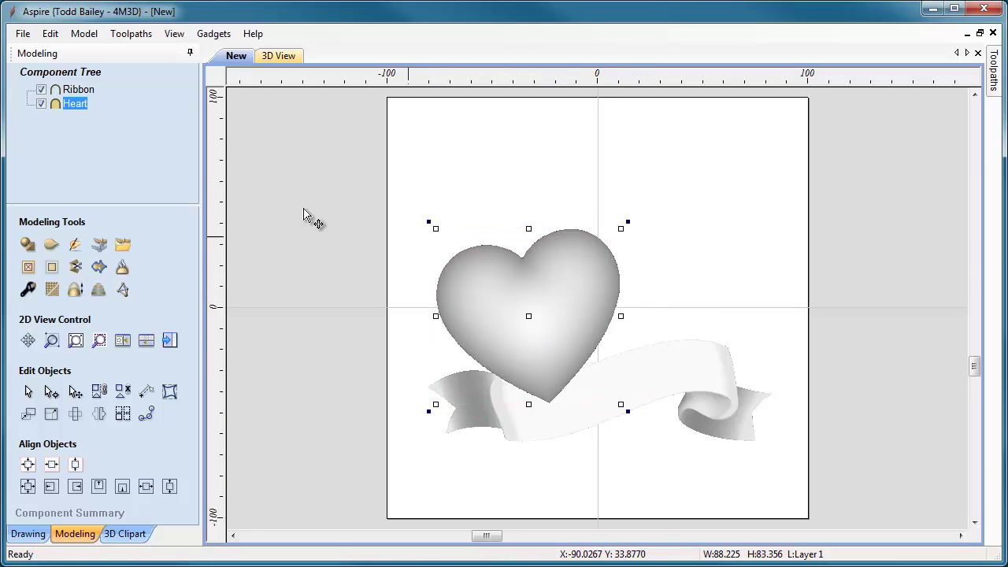
- Import Heart.3dClip again as a second heart component
left_click(24, 34)
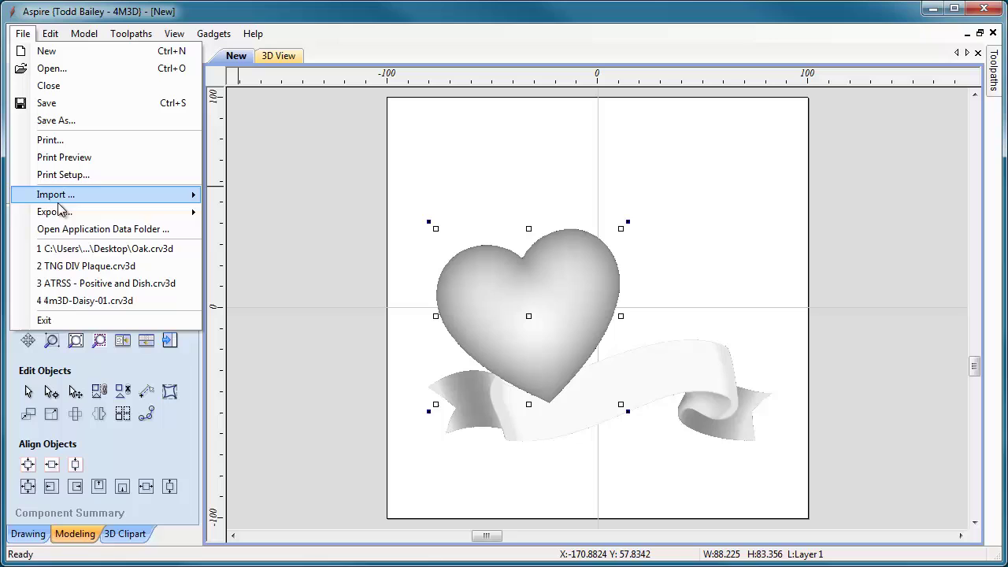
mouse_move(63, 197)
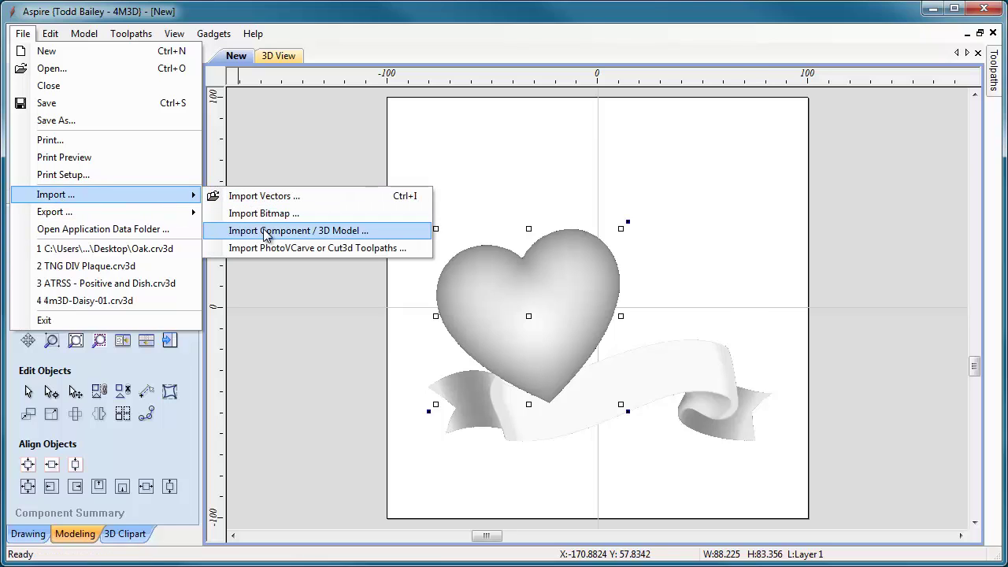
left_click(265, 230)
left_click(425, 113)
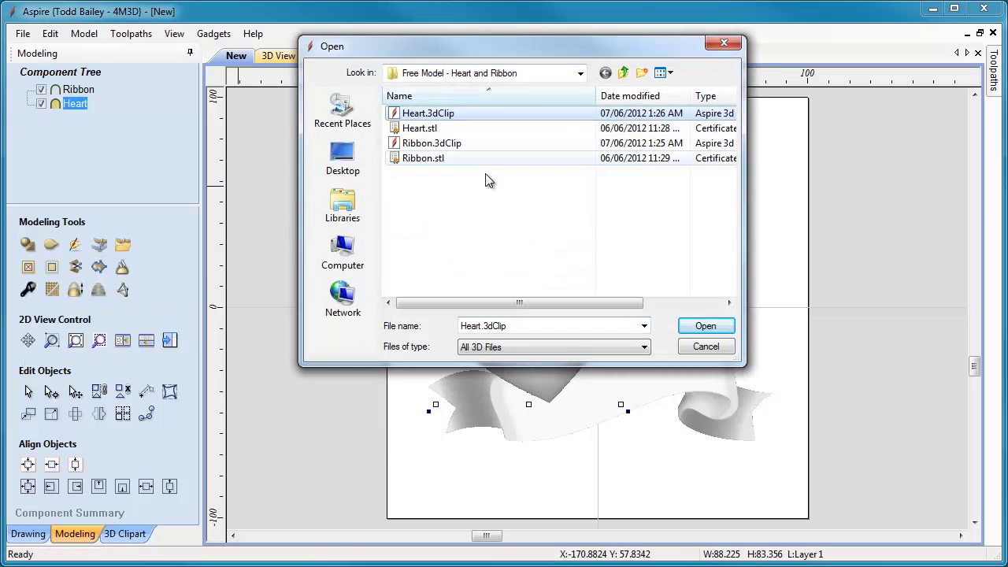
left_click(704, 326)
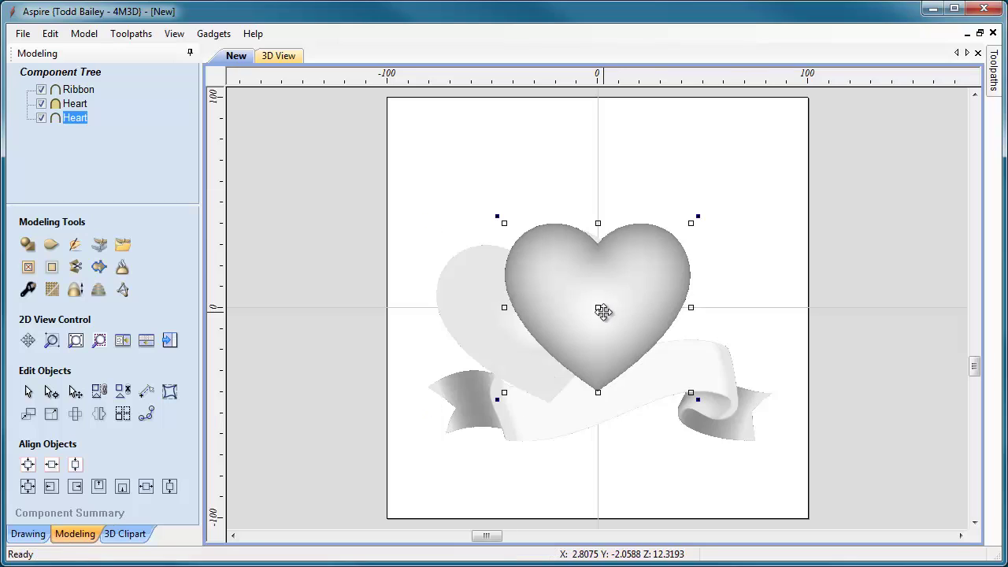
- Move the second heart about 27 mm to the right and rotate it clockwise so it overlaps the first heart
left_click_drag(601, 307, 637, 323)
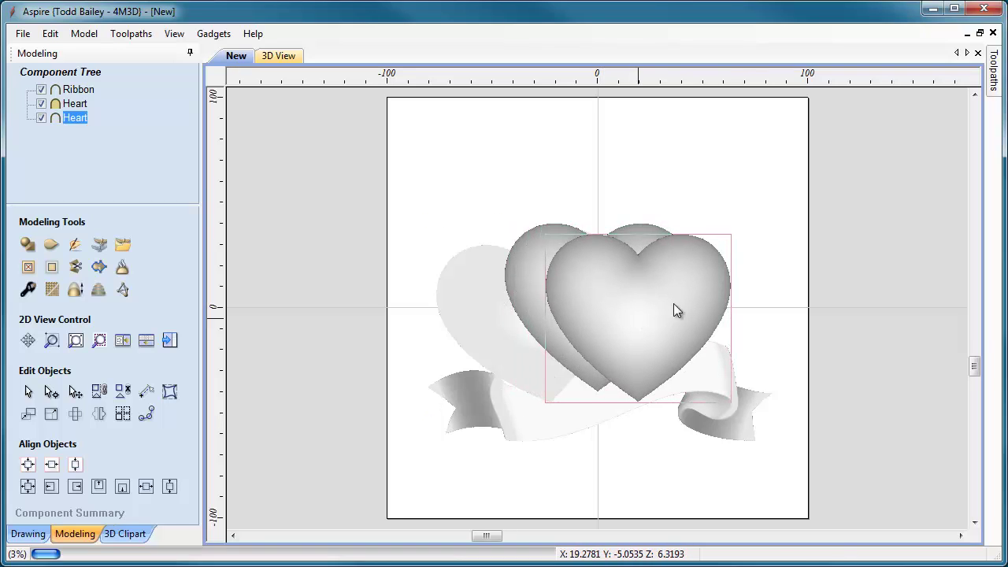
left_click(674, 306)
left_click_drag(736, 226, 749, 266)
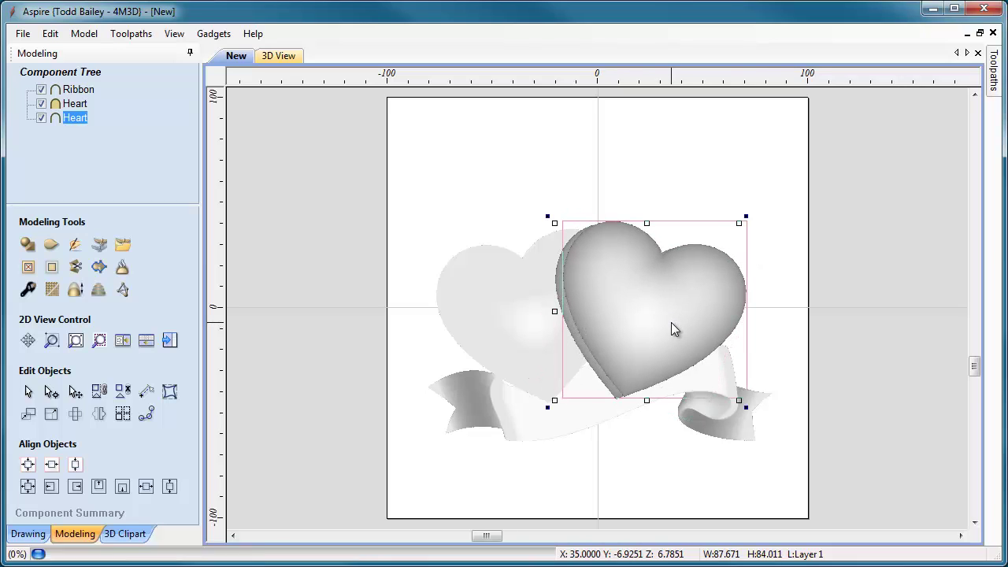
- Set the second heart's combine mode to Merge and inspect the overlap of the two hearts in 3D
left_click(279, 56)
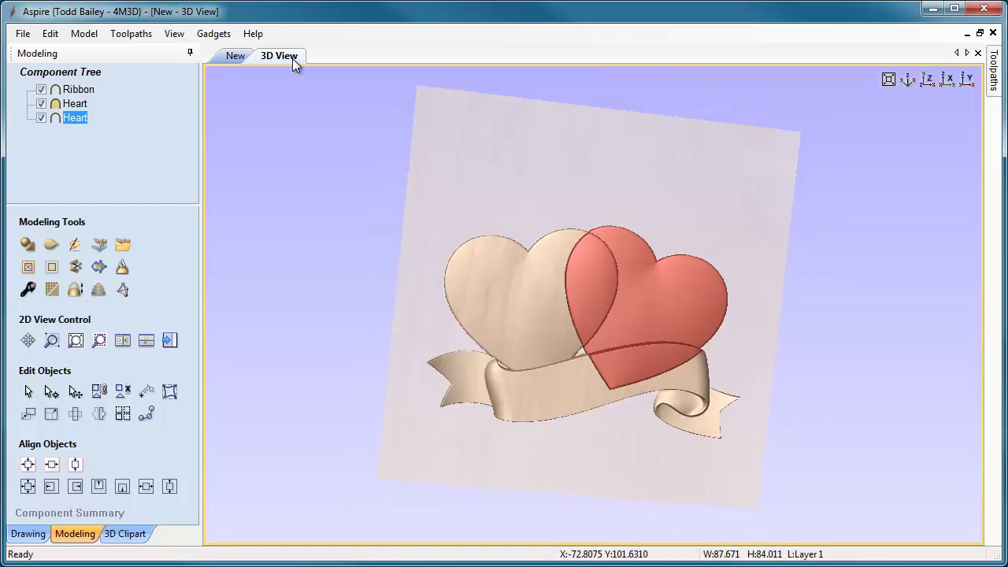
right_click(74, 120)
mouse_move(132, 135)
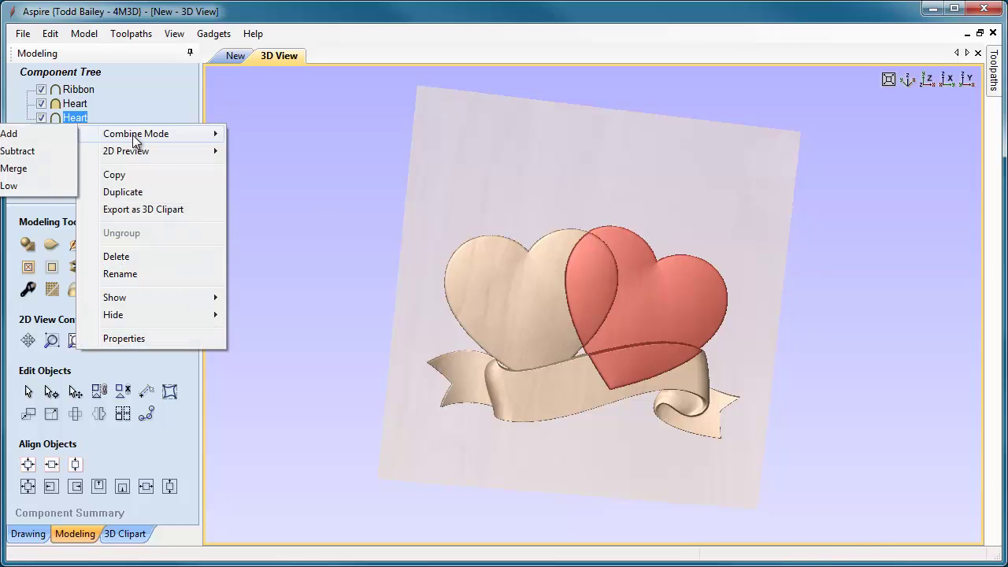
left_click(39, 166)
left_click_drag(536, 426, 713, 307)
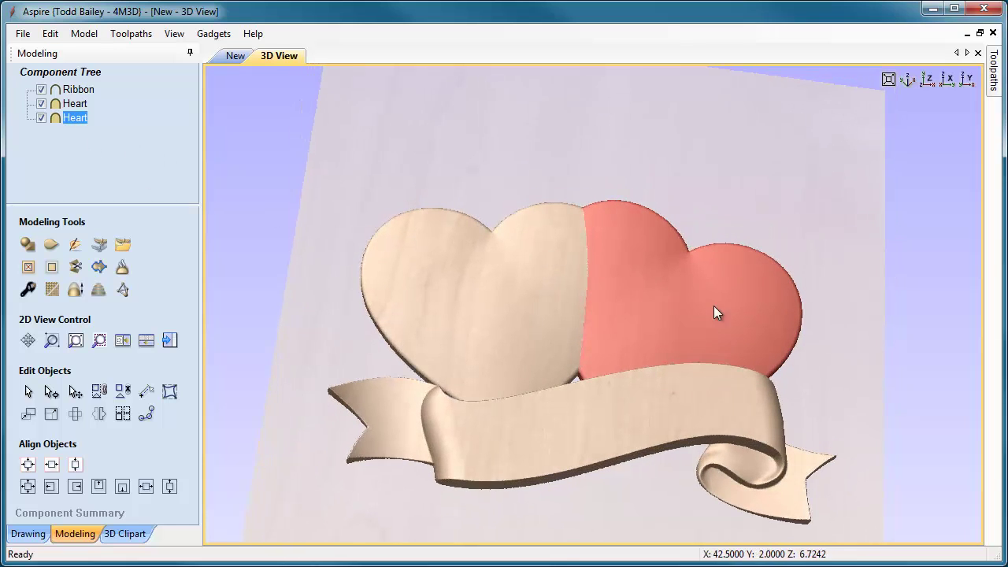
left_click_drag(508, 292, 482, 291)
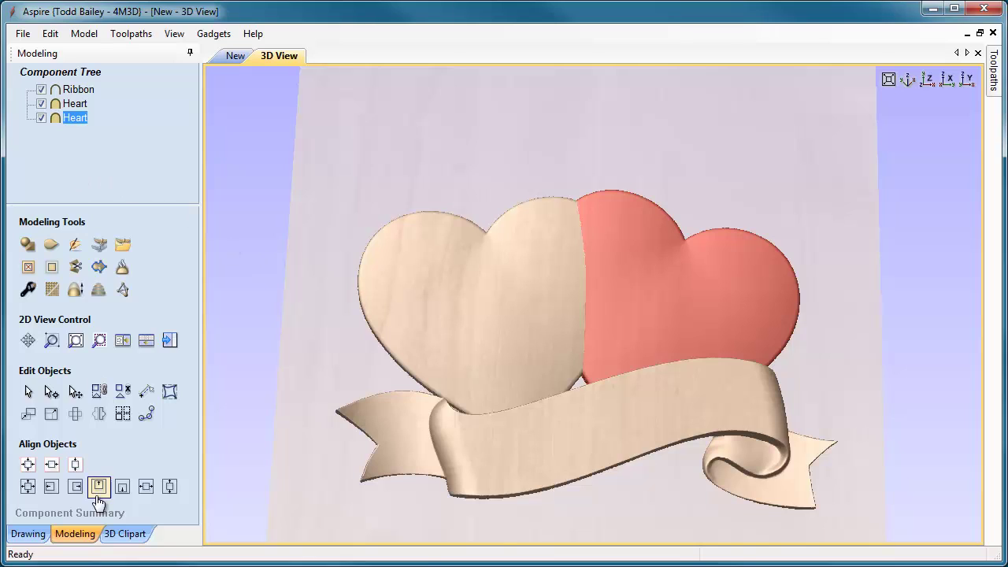
- Enable Tilt in the right heart's component properties and set its tilt anchor across the heart toward the left heart
double_click(74, 118)
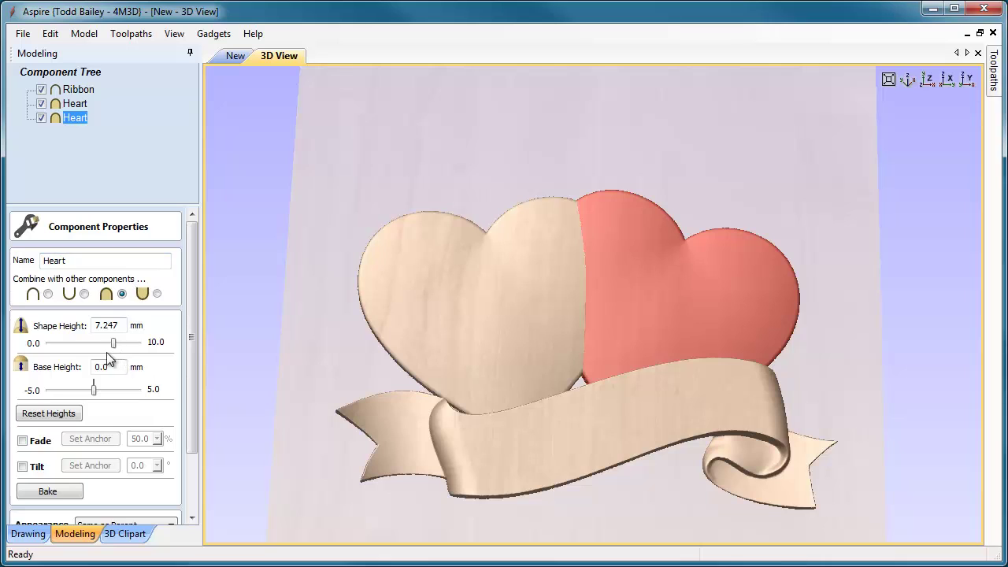
left_click(237, 55)
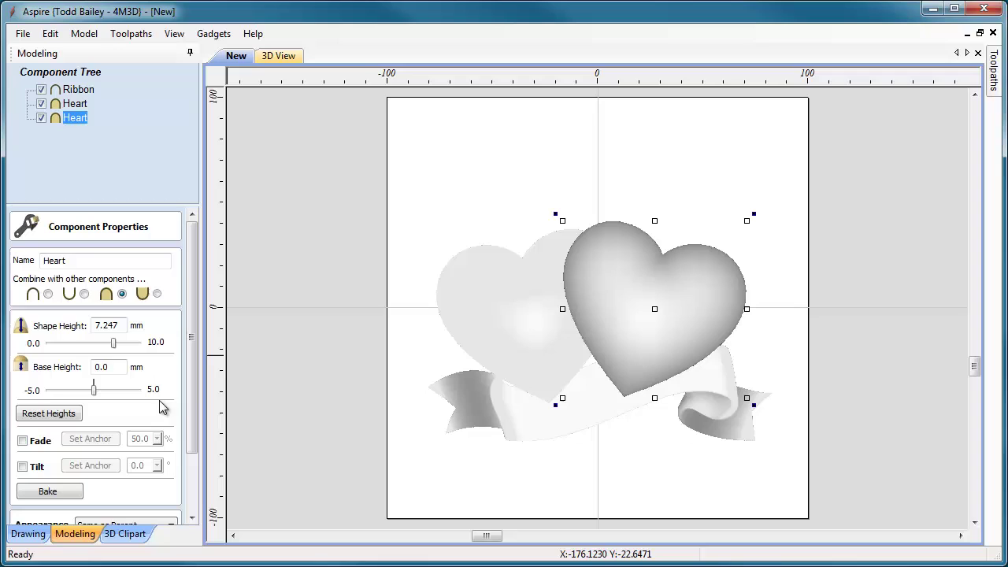
left_click(23, 466)
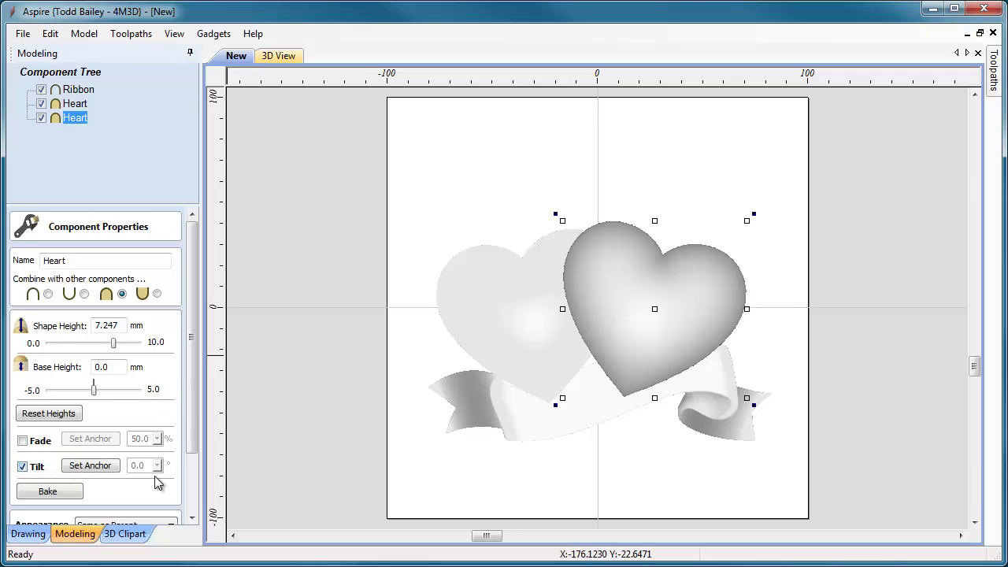
left_click(115, 468)
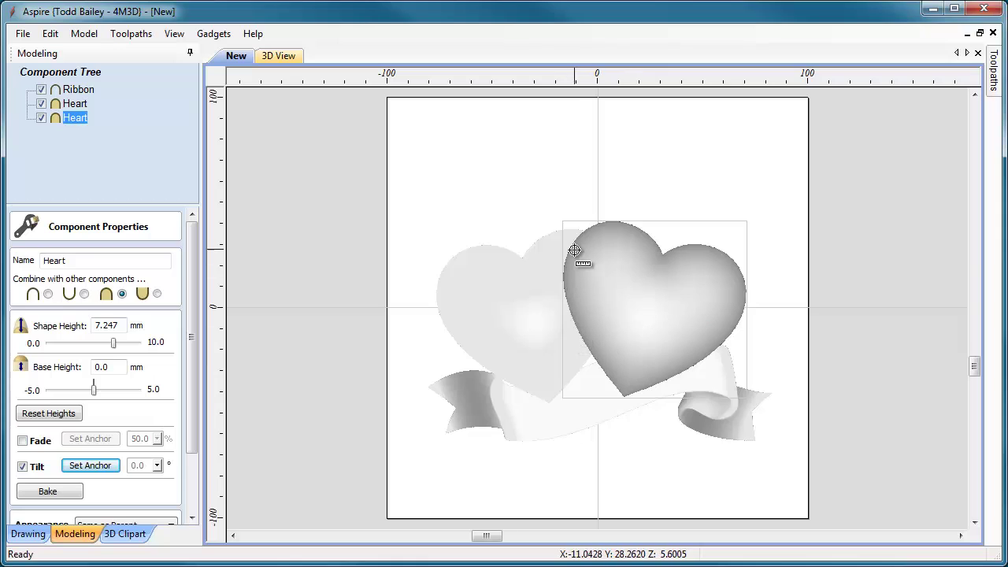
left_click(553, 304)
- Tilt the right heart by 2.8° to raise its inner side over the left heart, and inspect it in 3D
left_click(284, 56)
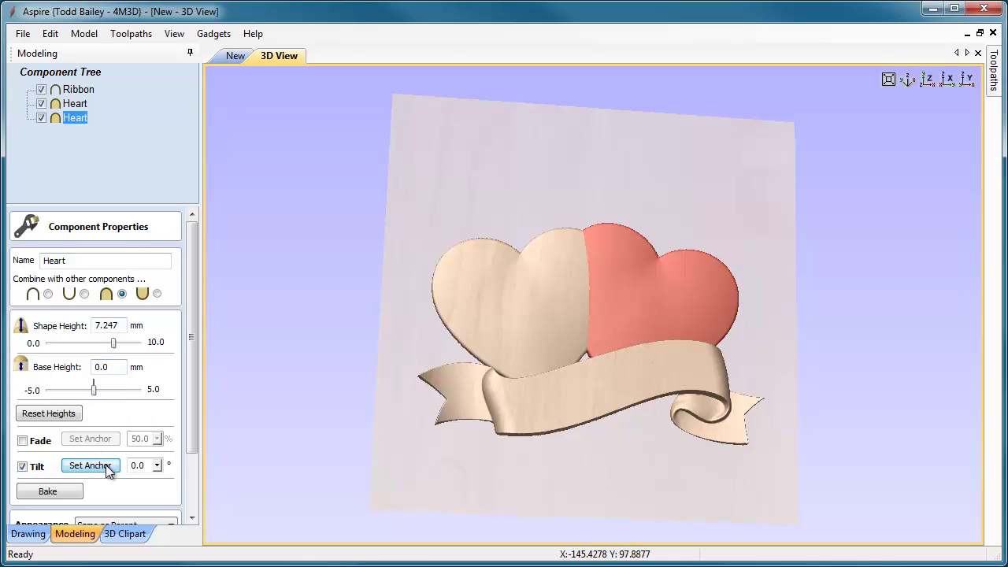
left_click(158, 466)
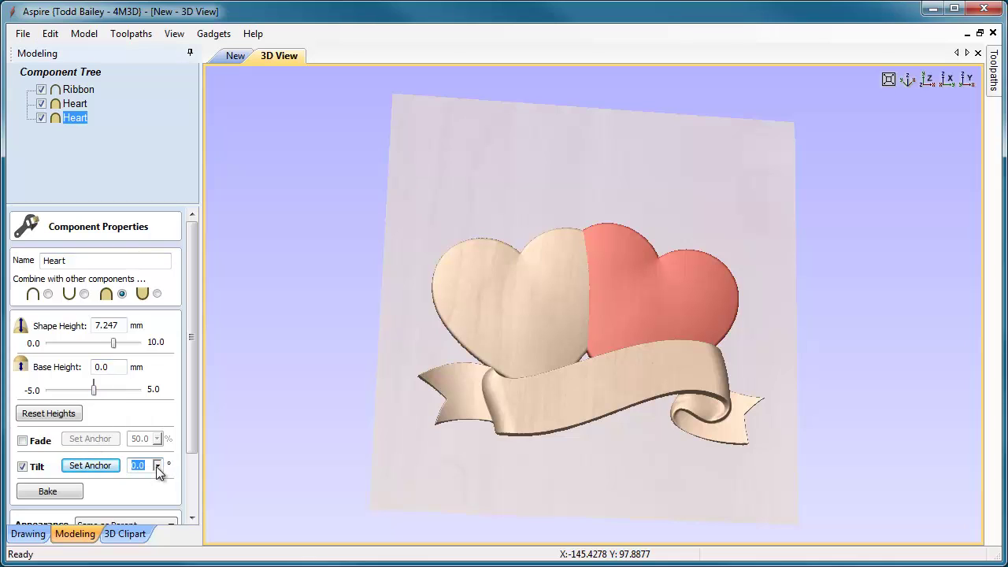
left_click_drag(159, 468, 165, 480)
left_click(159, 471)
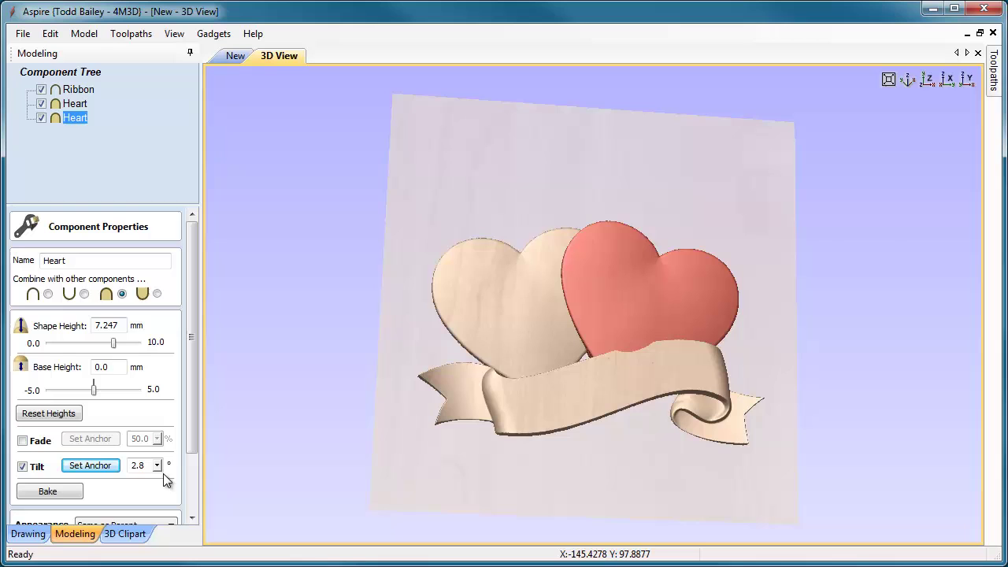
left_click_drag(508, 376, 598, 370)
scroll(619, 325, "up", 3)
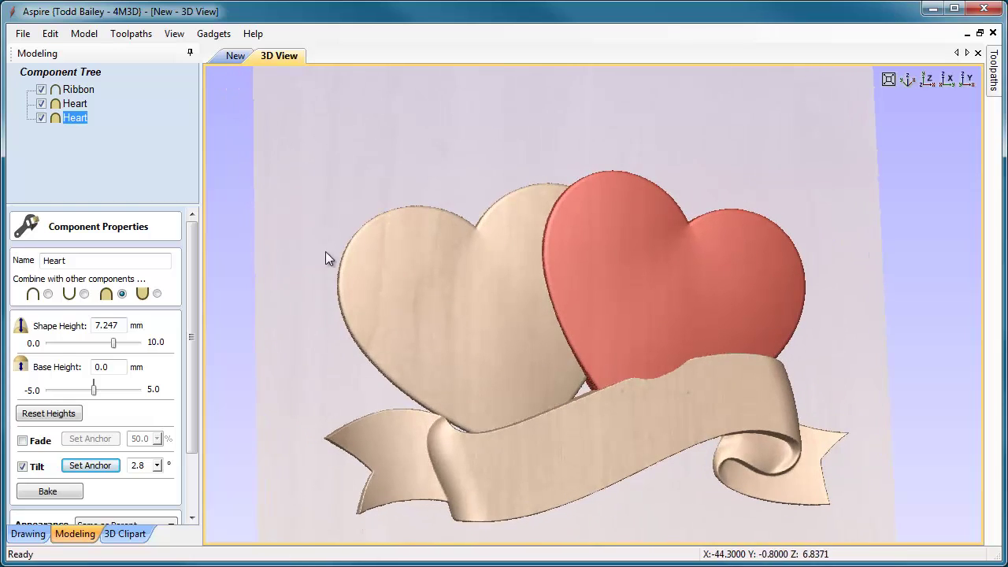
- Set the ribbon's shape height to 9.5 mm and inspect where it crosses the hearts
left_click(79, 90)
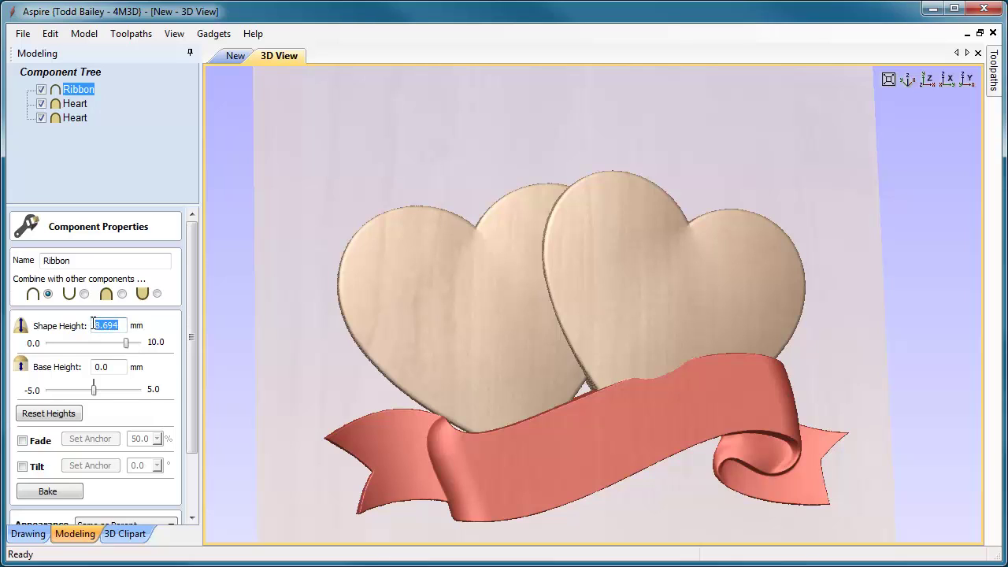
type("6")
left_click(120, 366)
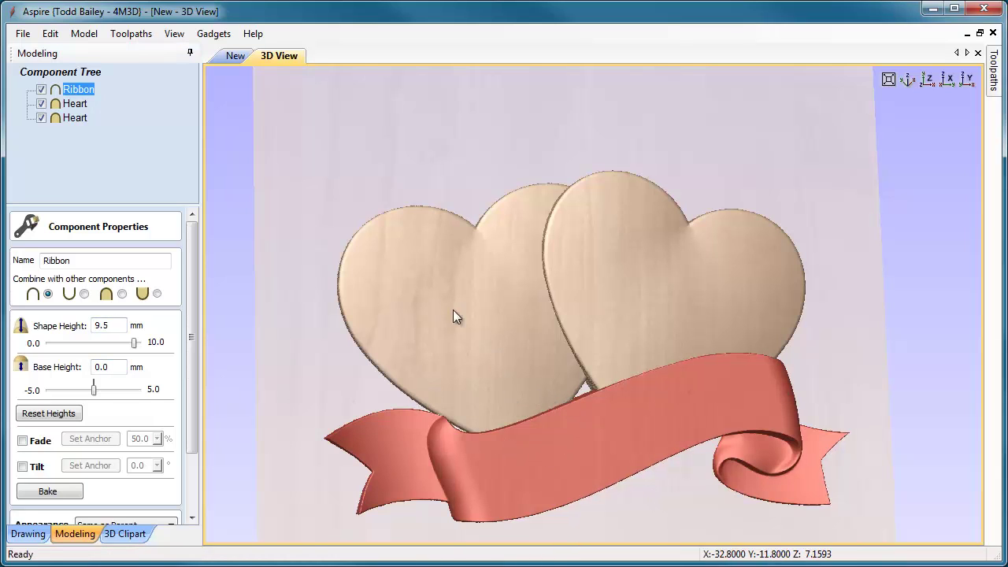
left_click_drag(546, 288, 337, 182)
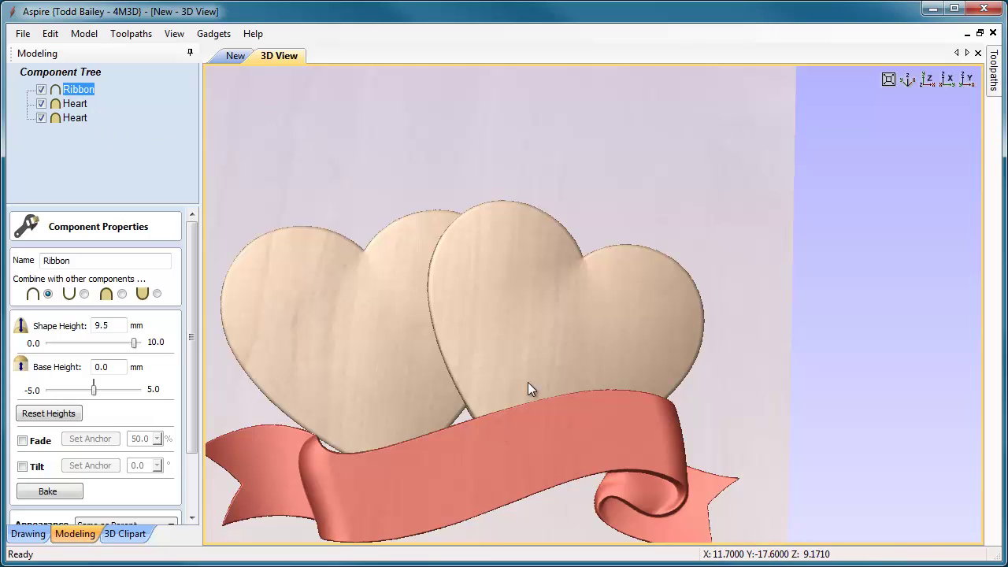
left_click_drag(454, 380, 403, 379)
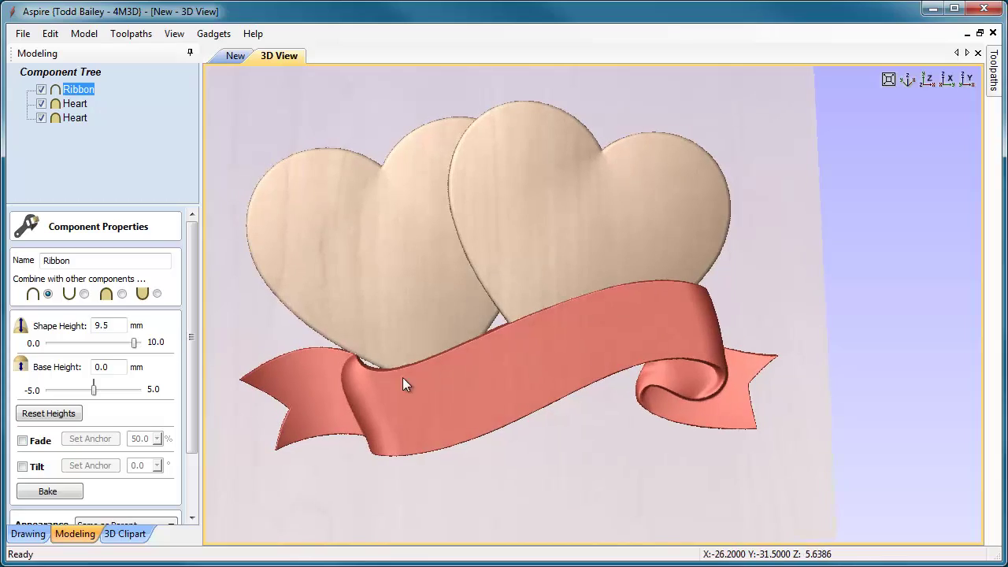